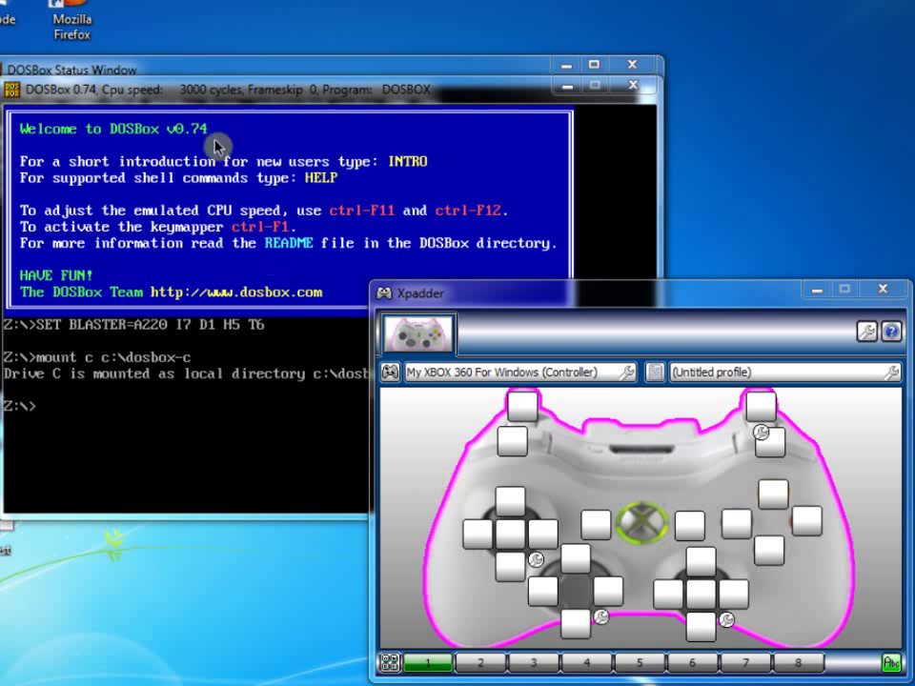
In DOSBox, switch to drive C:, list its directory and run the joytest program
left_click(201, 111)
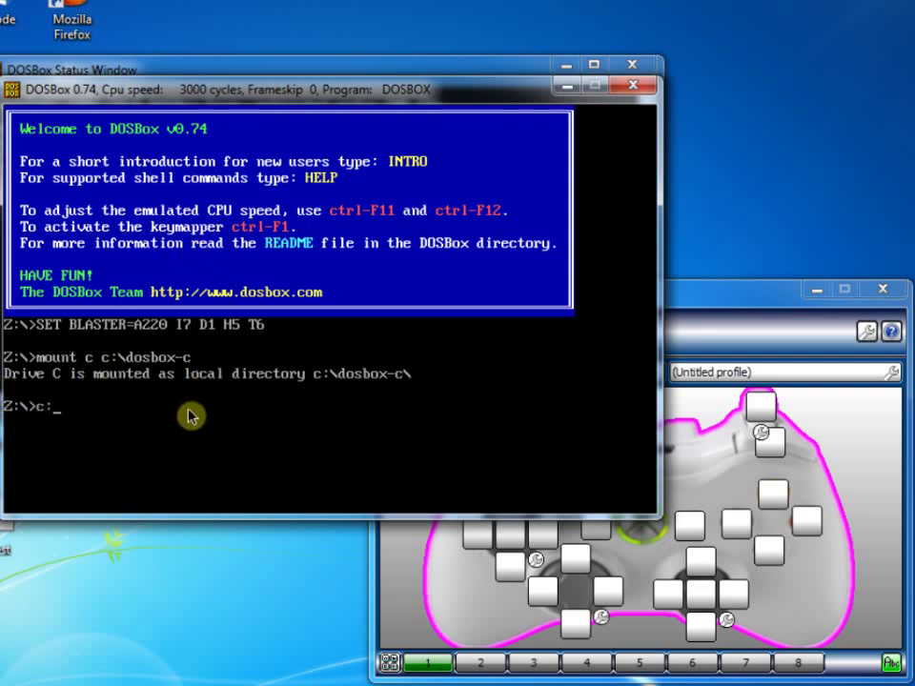
type("dir")
key("Return")
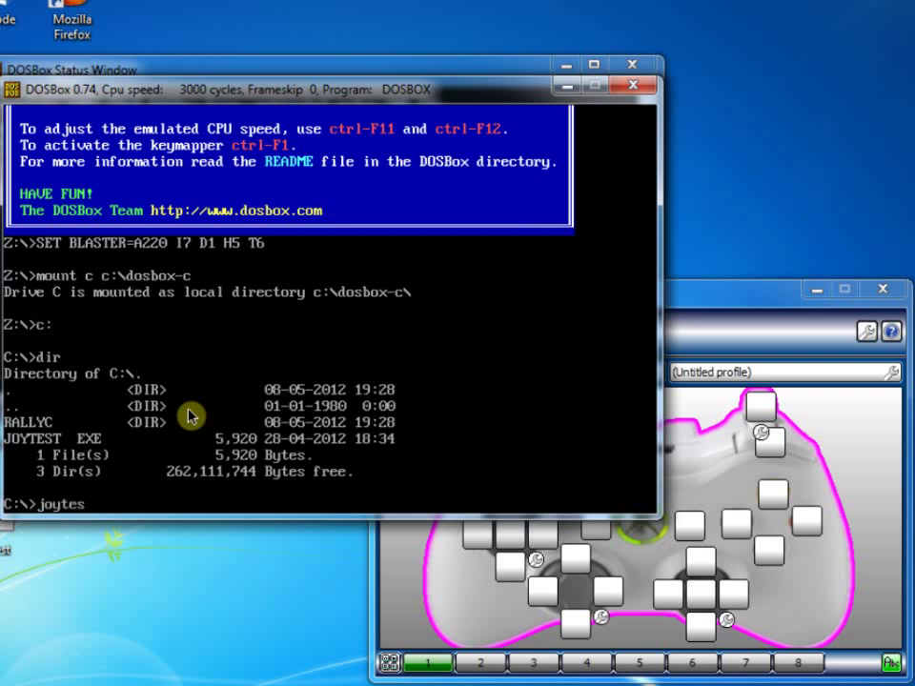
type("joytest")
key("Return")
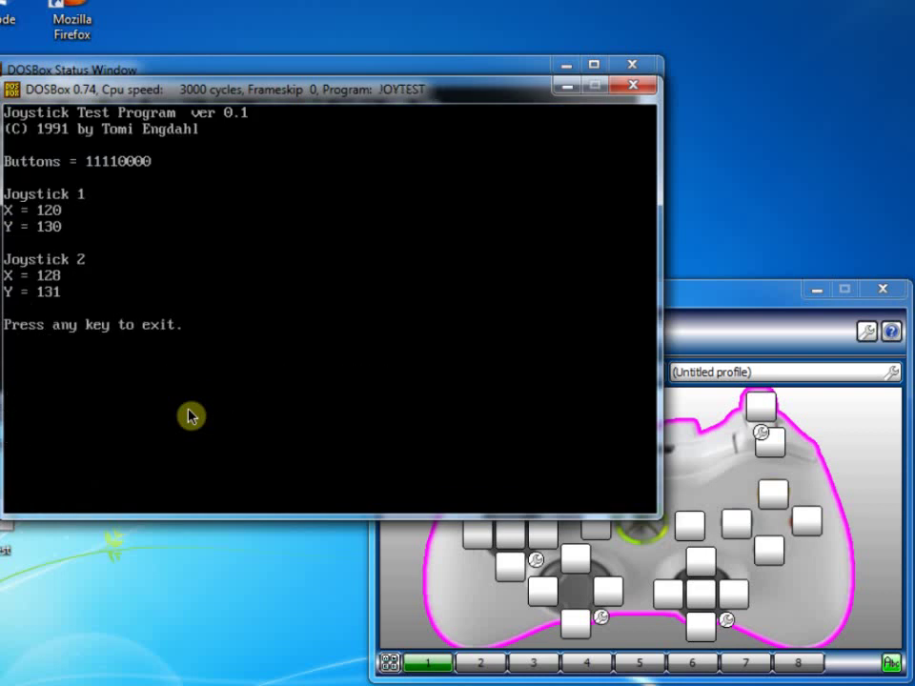
Bring the Xpadder controller layout forward alongside the joystick test, and exit the test program in DOSBox
left_click(734, 305)
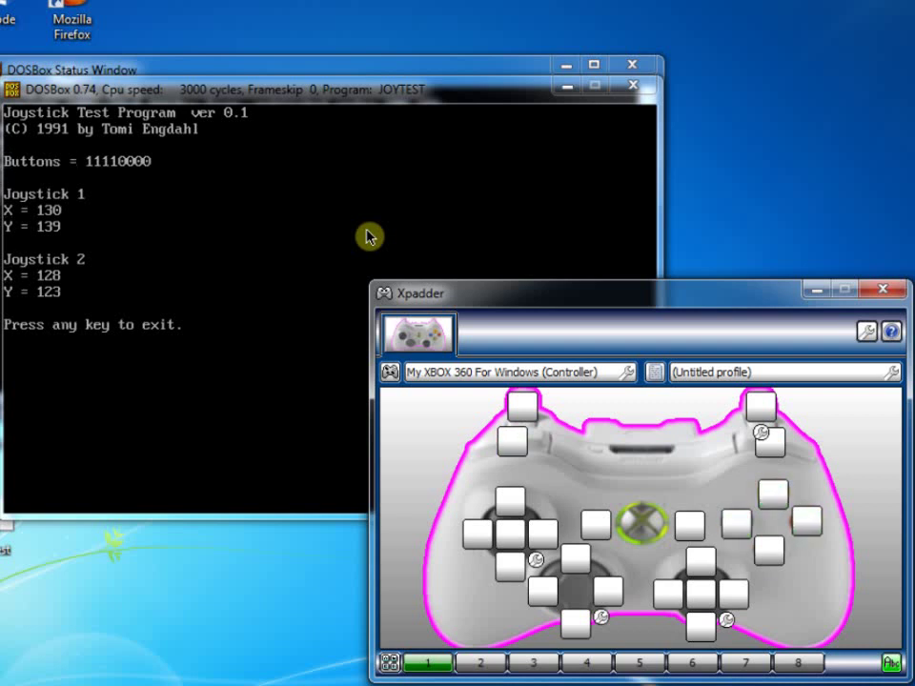
left_click(234, 321)
type("f")
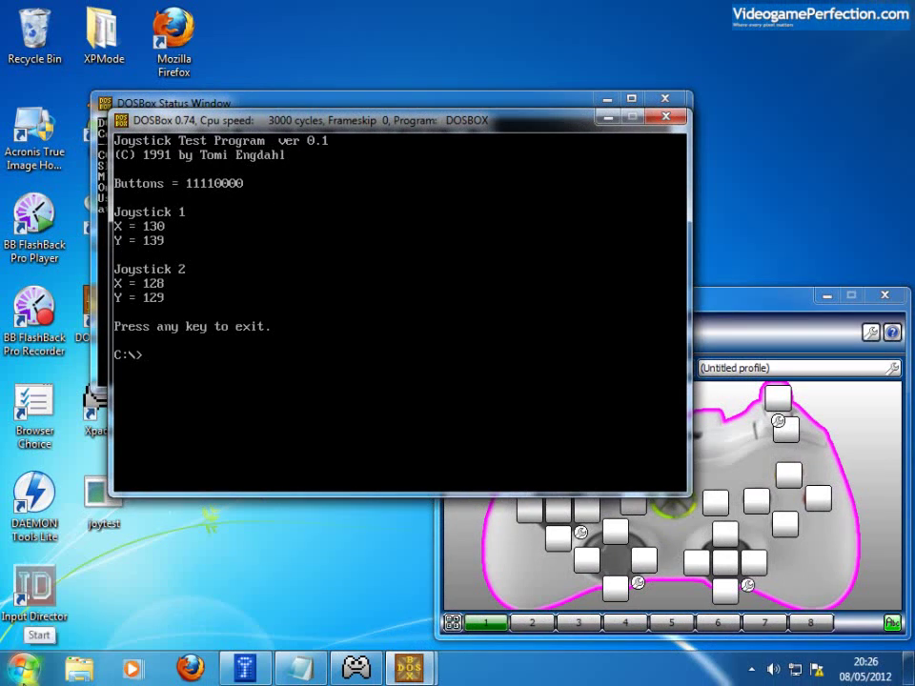
Search the computer for "dosbox" and open the DOSBox 0.74 Options configuration file in Notepad
left_click(24, 668)
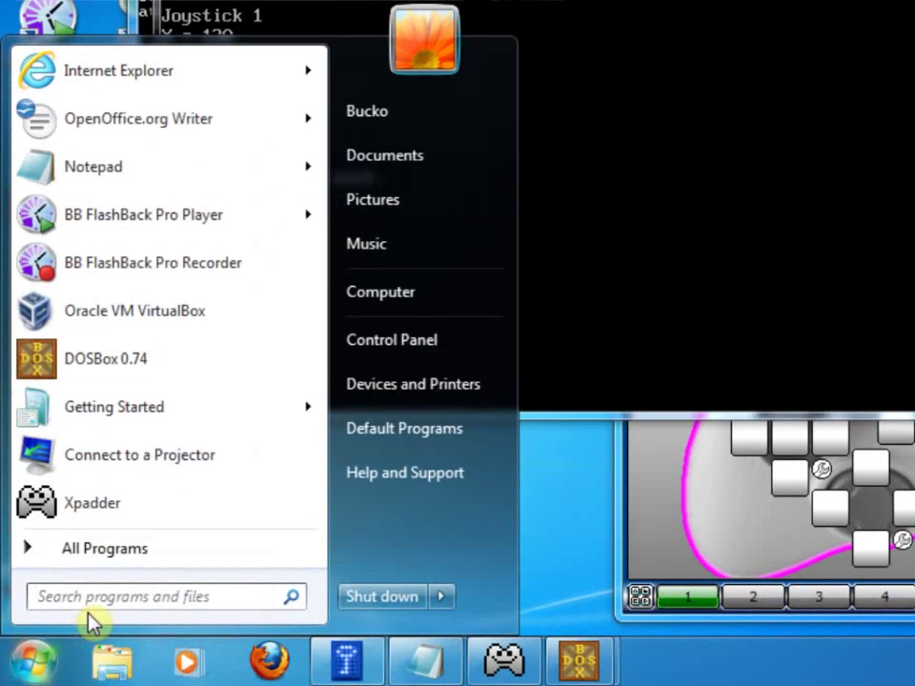
type("dosbox")
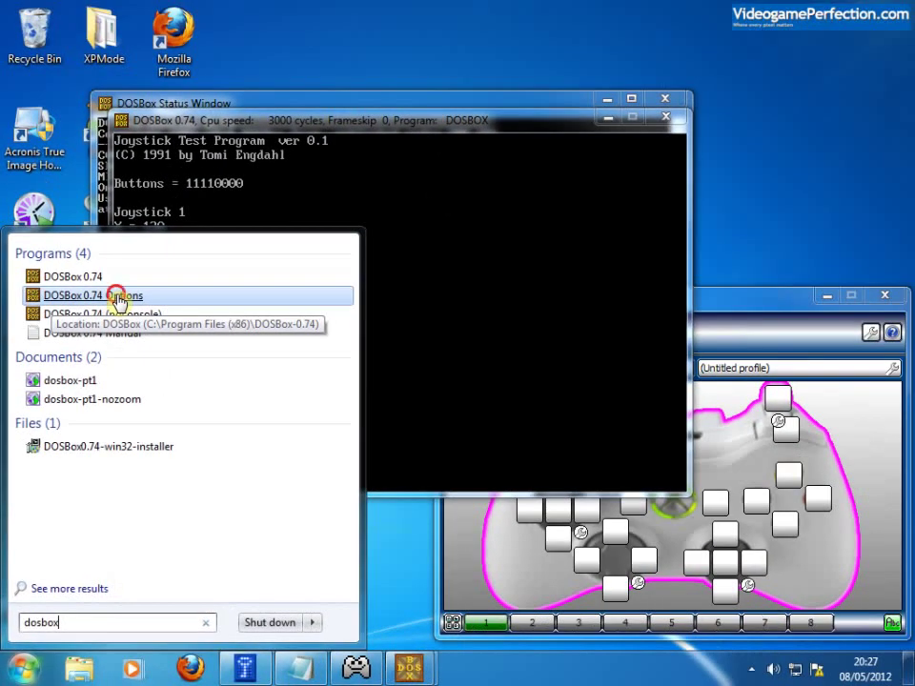
left_click(116, 298)
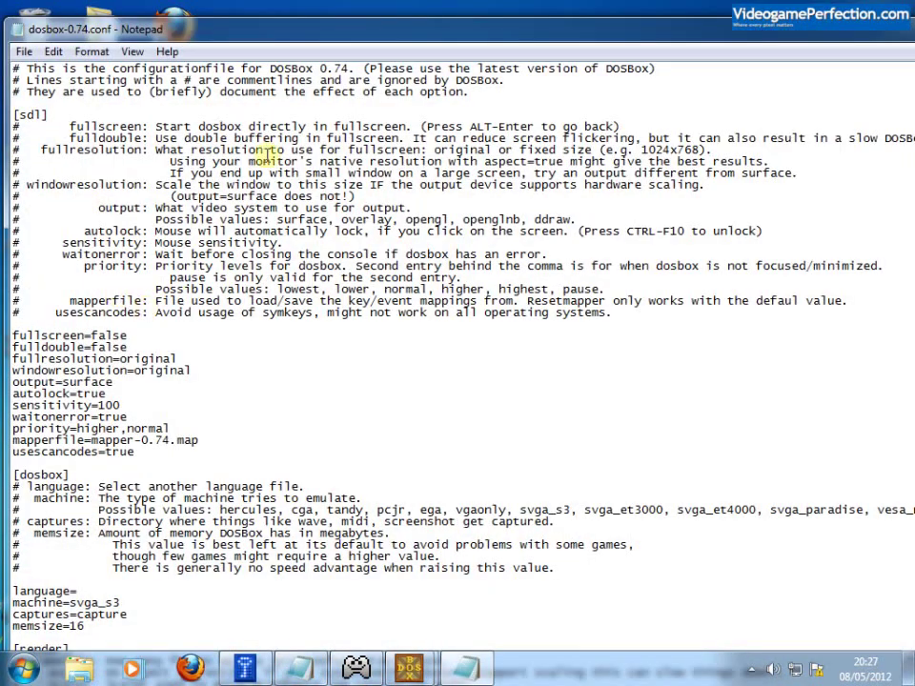
double_click(434, 42)
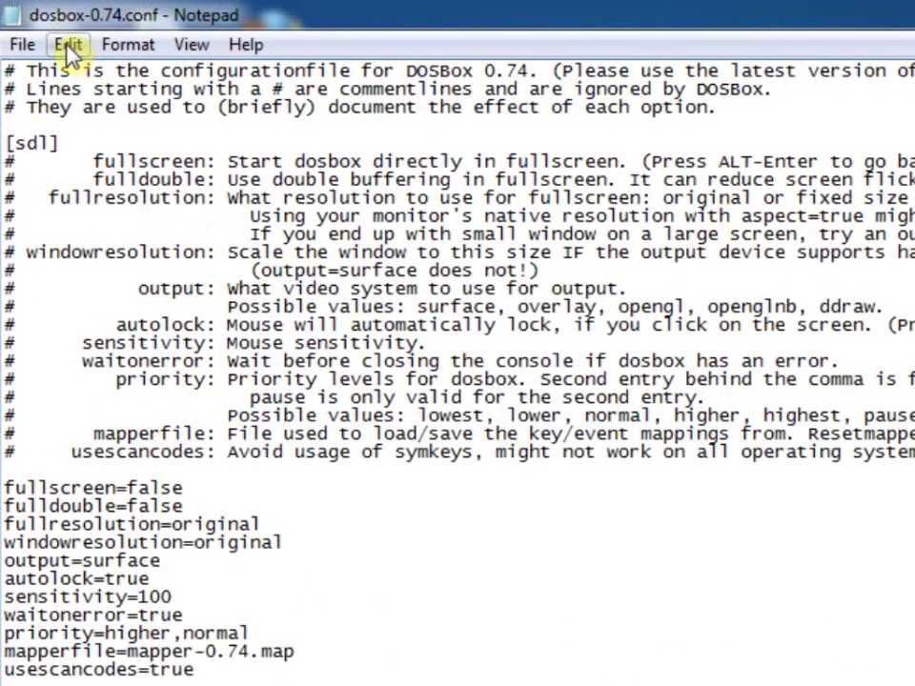
Find "joystick" in the configuration file and set the joystick section's timed option to false
left_click(45, 30)
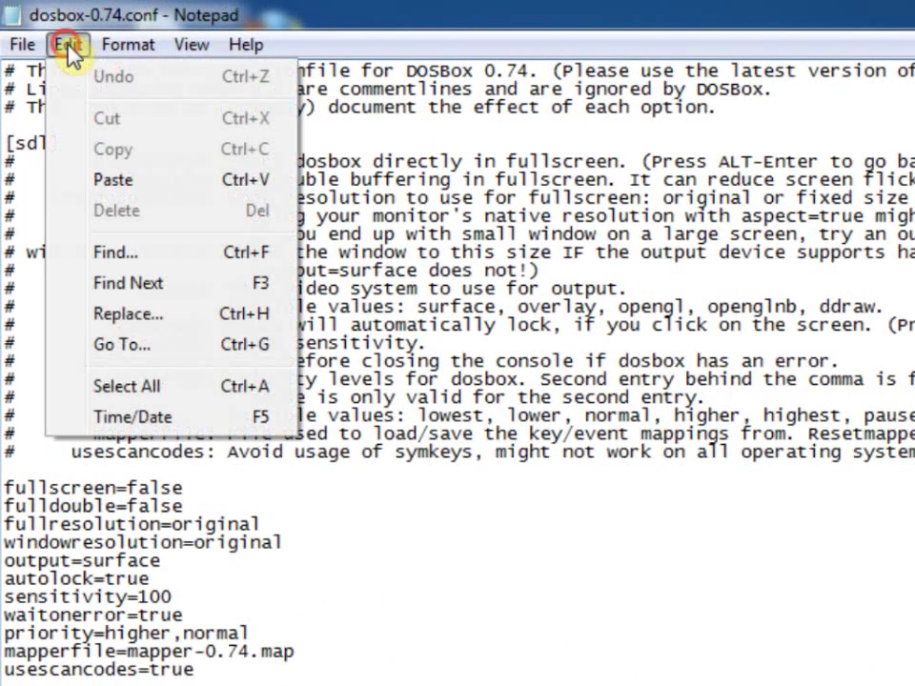
left_click(135, 254)
type("joy")
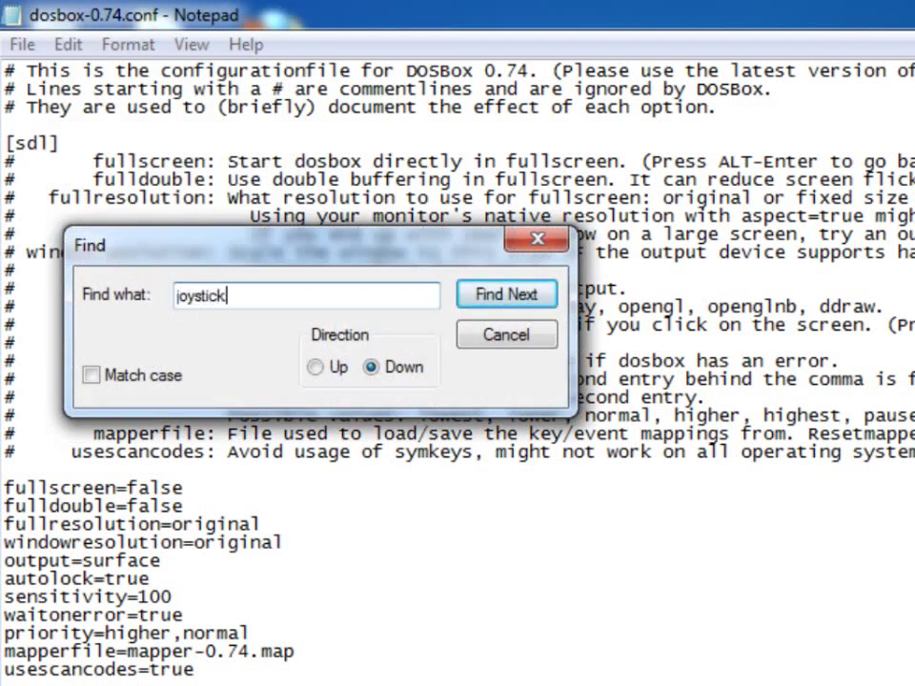
type("stick")
key("Return")
left_click(506, 335)
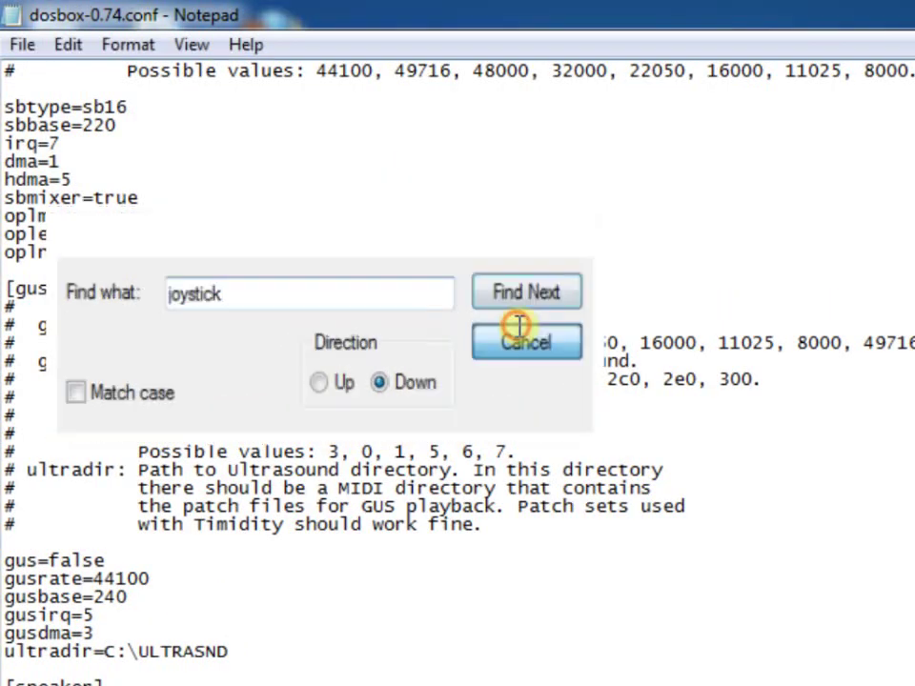
scroll(410, 249, "down", 5)
scroll(412, 253, "down", 12)
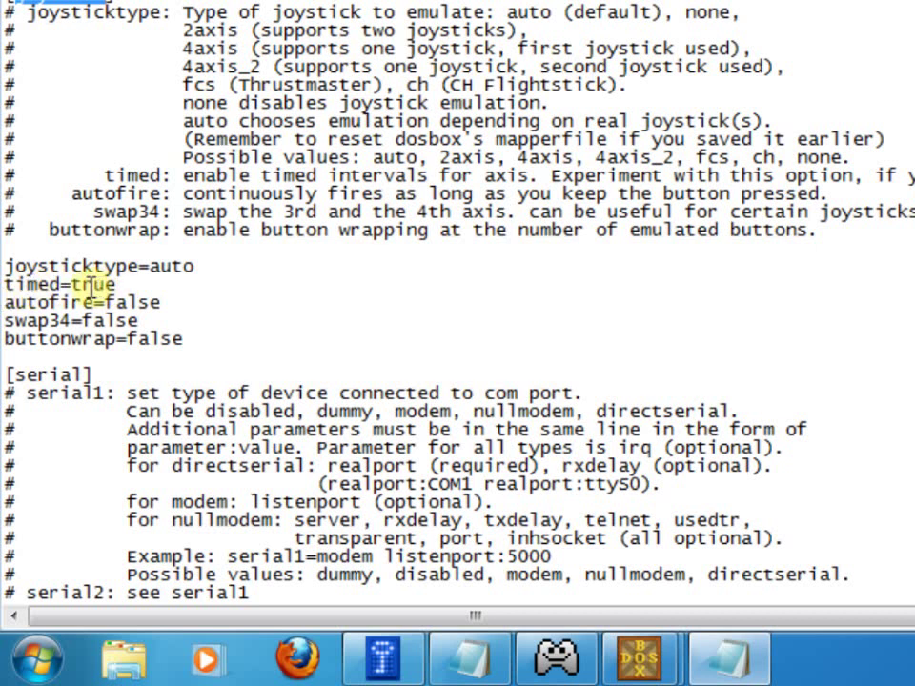
left_click(71, 284)
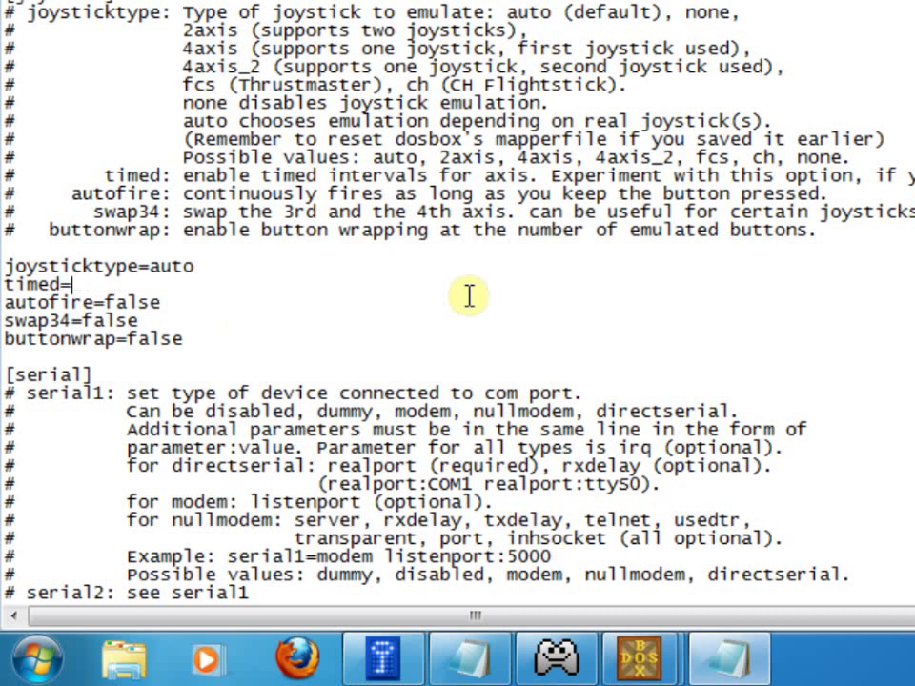
type("false")
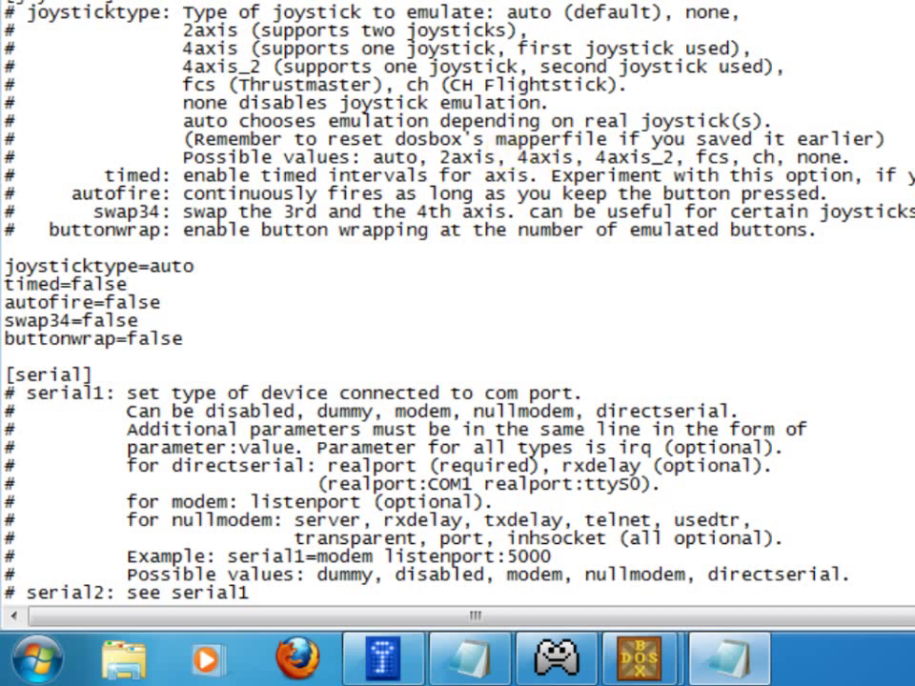
Add "mount c C:\dosbox-c" and "mount d f:\ -t cdrom -usecd 0 -ioctl" on separate lines under [autoexec], and save the file
scroll(458, 305, "down", 11)
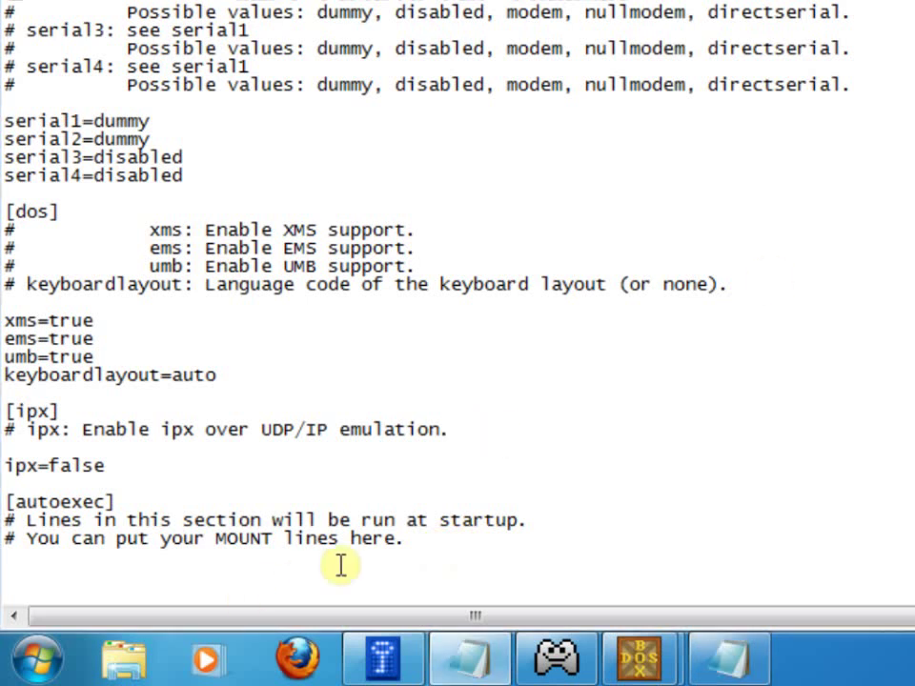
left_click(419, 539)
key("Return")
type("mount c C:\\dosbox-c mount d f:\\ -t cdrom -usecd 0 -ioctl")
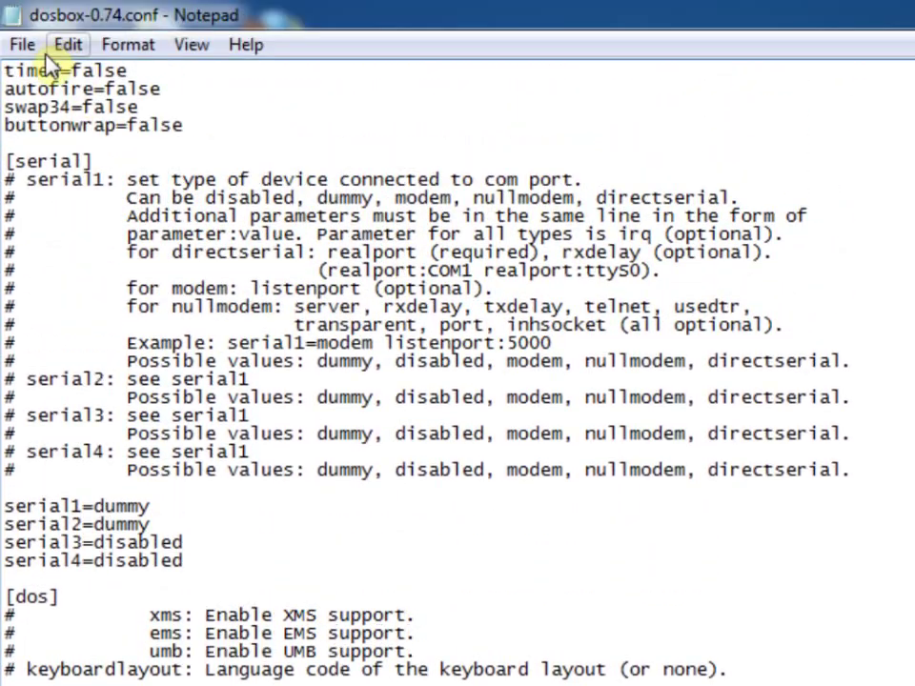
left_click(21, 45)
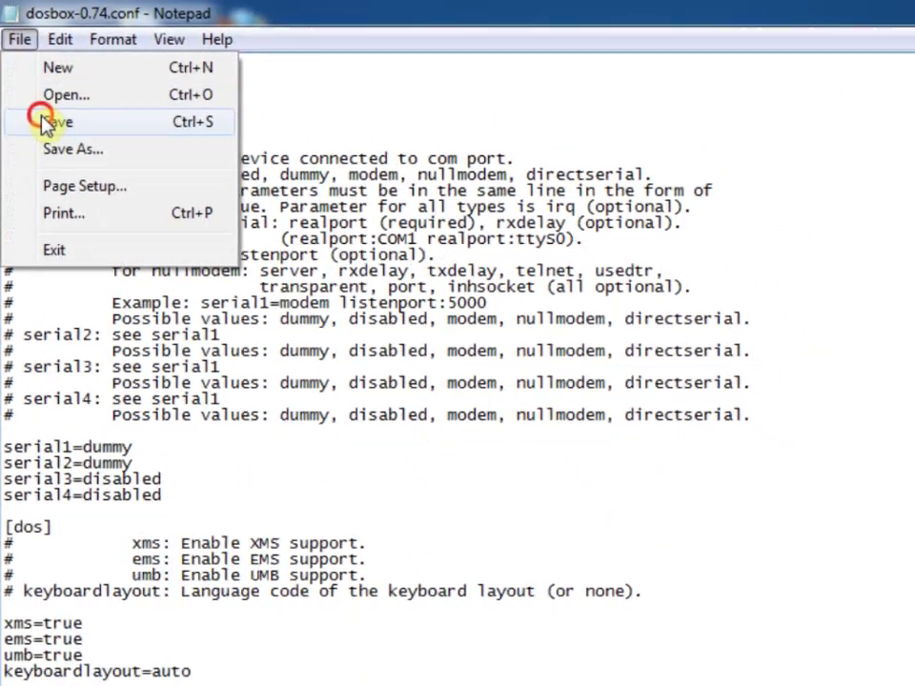
left_click(48, 137)
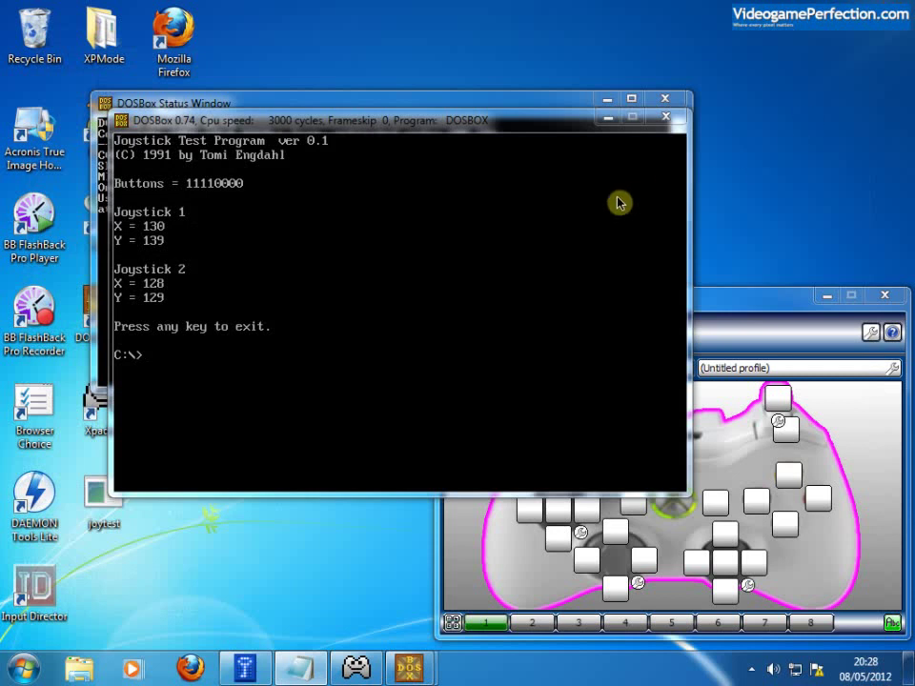
Restart DOSBox and run joytest from drive C:, comparing its readings with the Xpadder controller layout
left_click(664, 118)
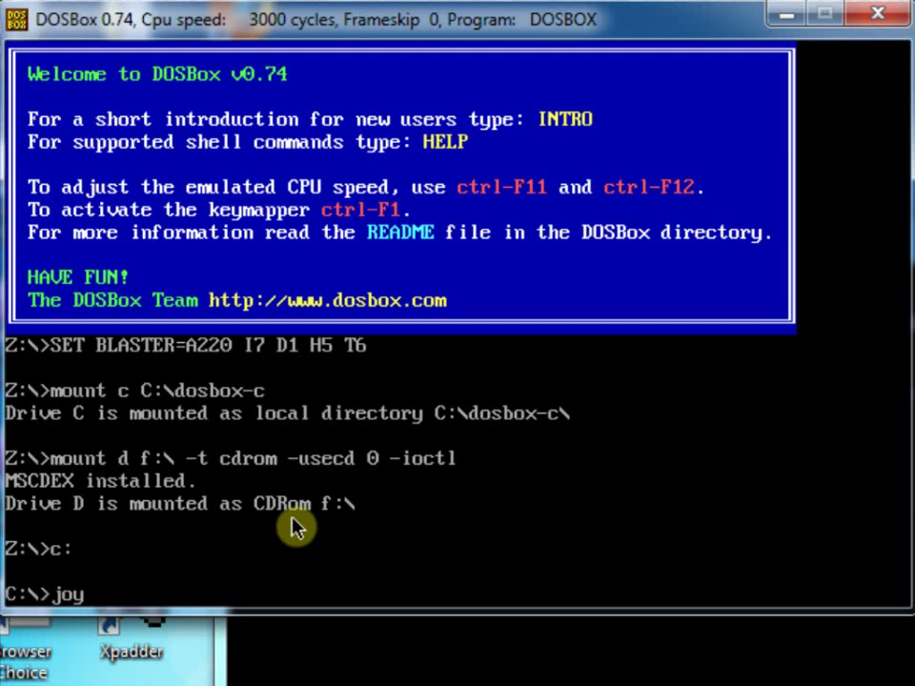
type("st")
key("Return")
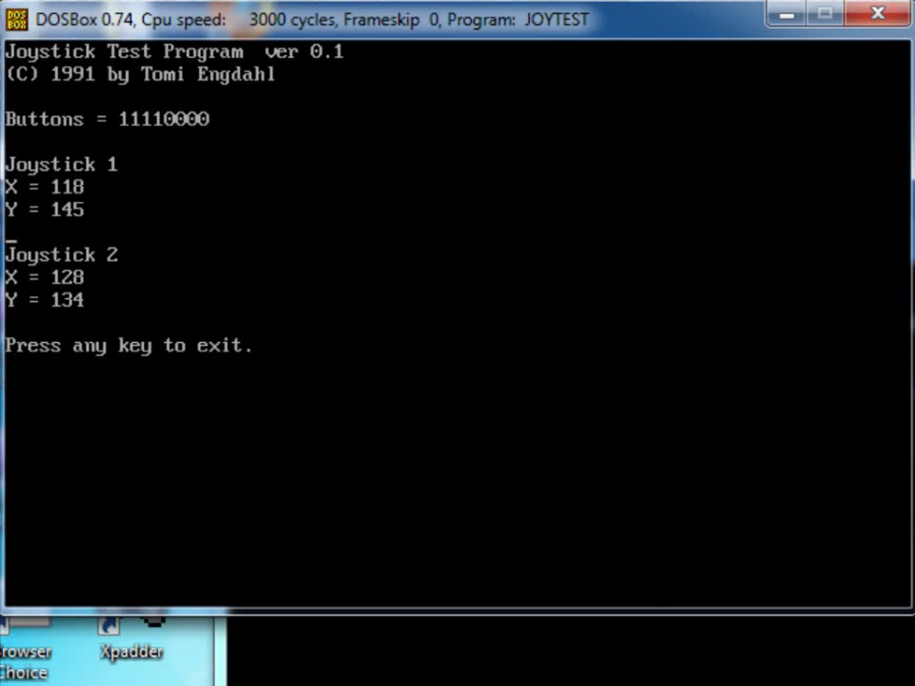
left_click_drag(914, 534, 858, 37)
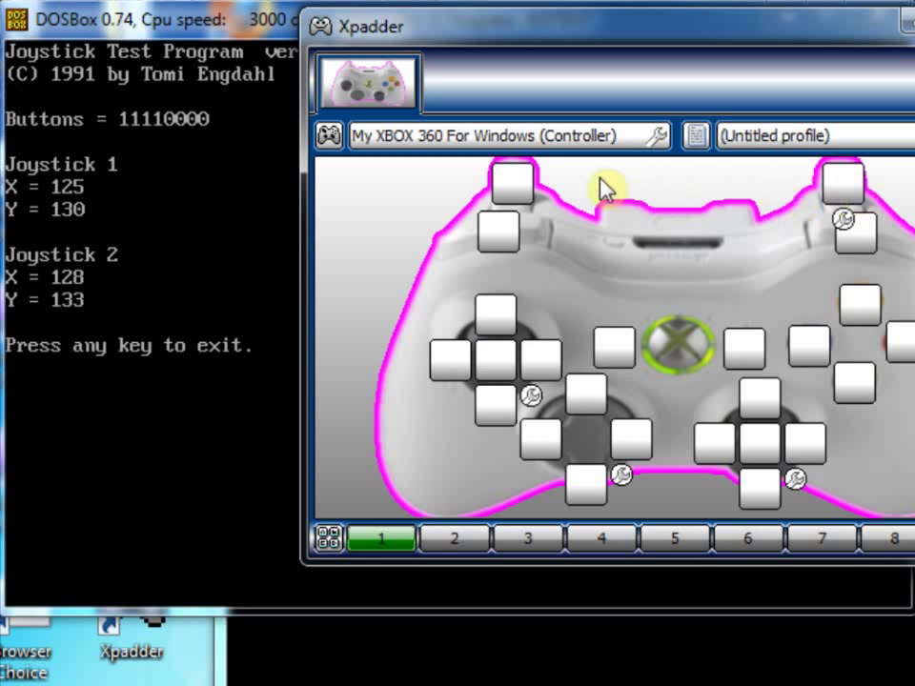
left_click(211, 31)
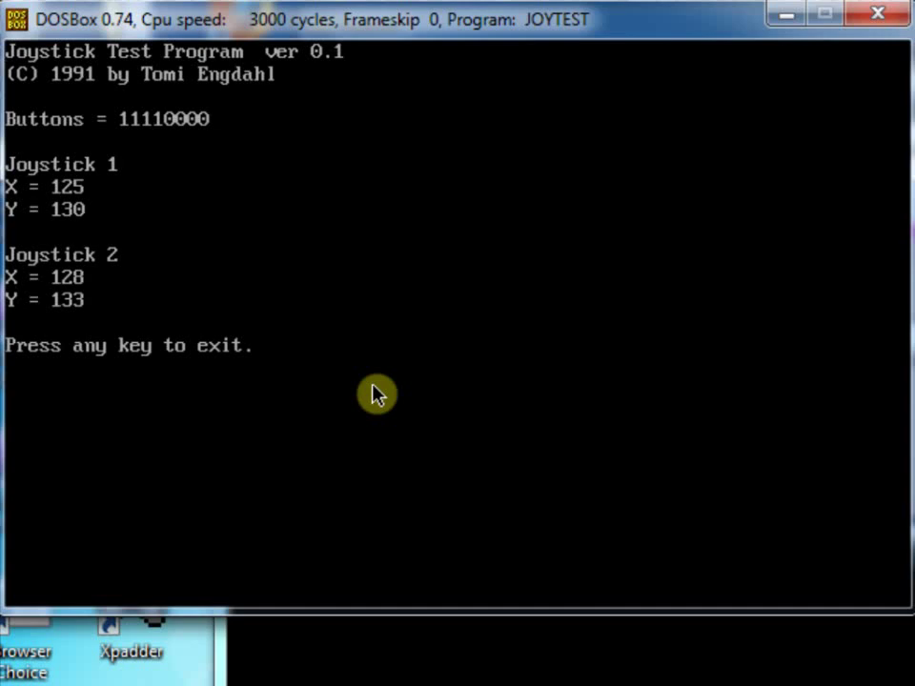
Open the DOSBox keymapper and delete the Axis 1/2 bindings for Y-, X-, Y+ and X+
key("ctrl+F1")
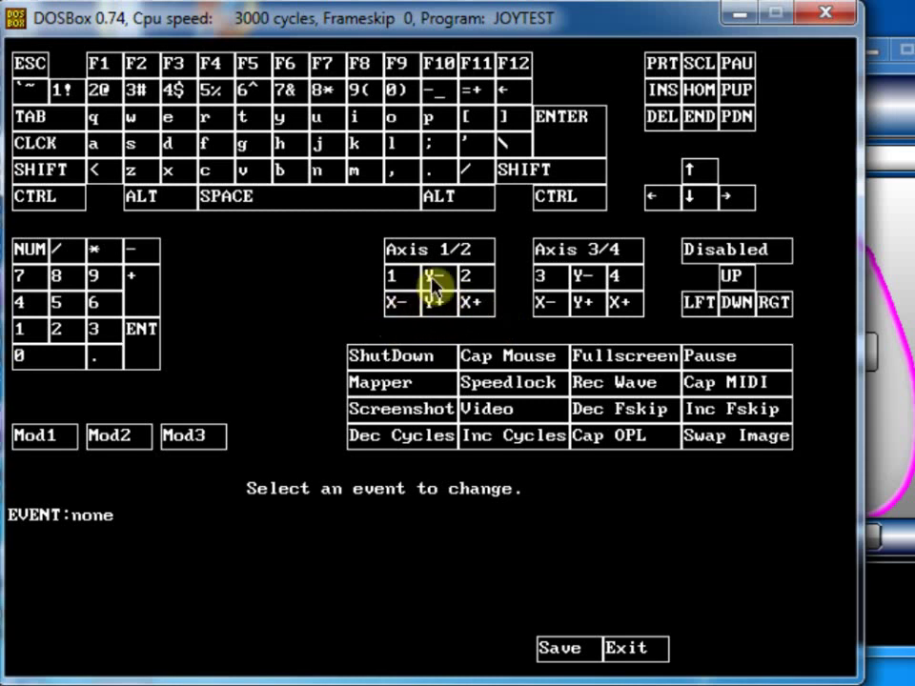
left_click(438, 278)
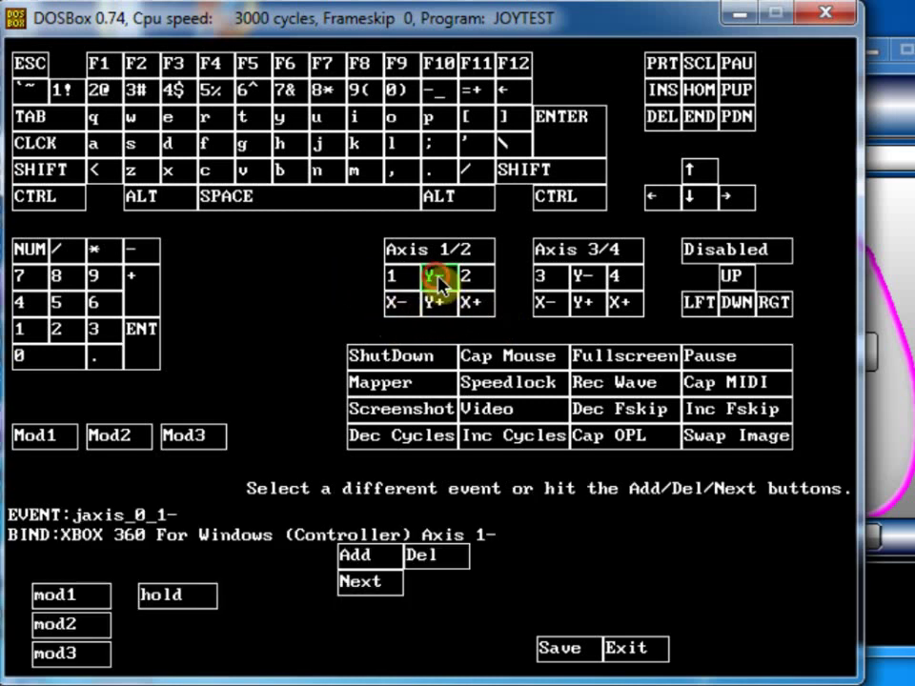
left_click(434, 563)
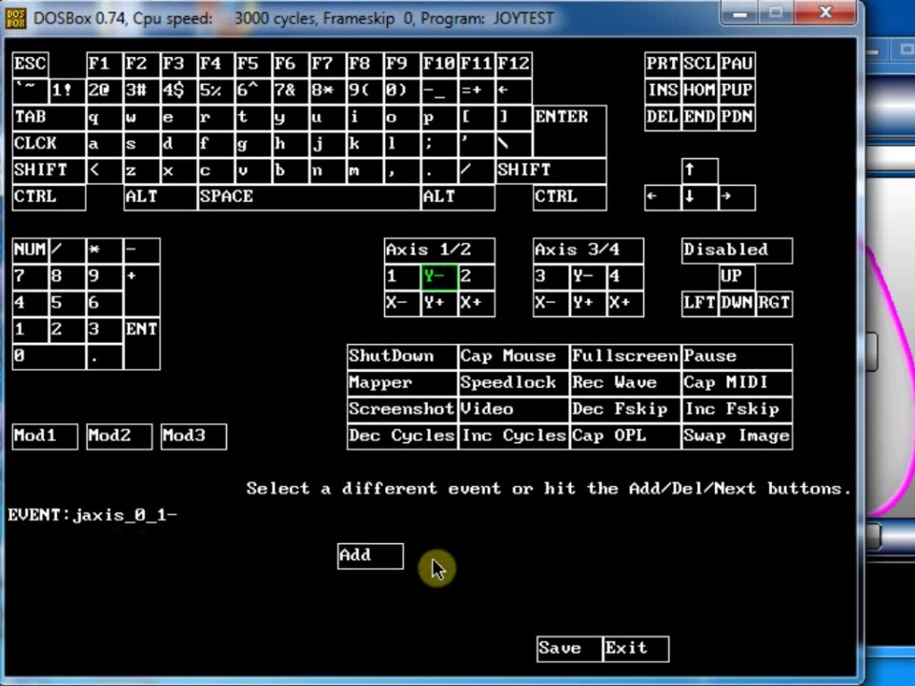
left_click(397, 303)
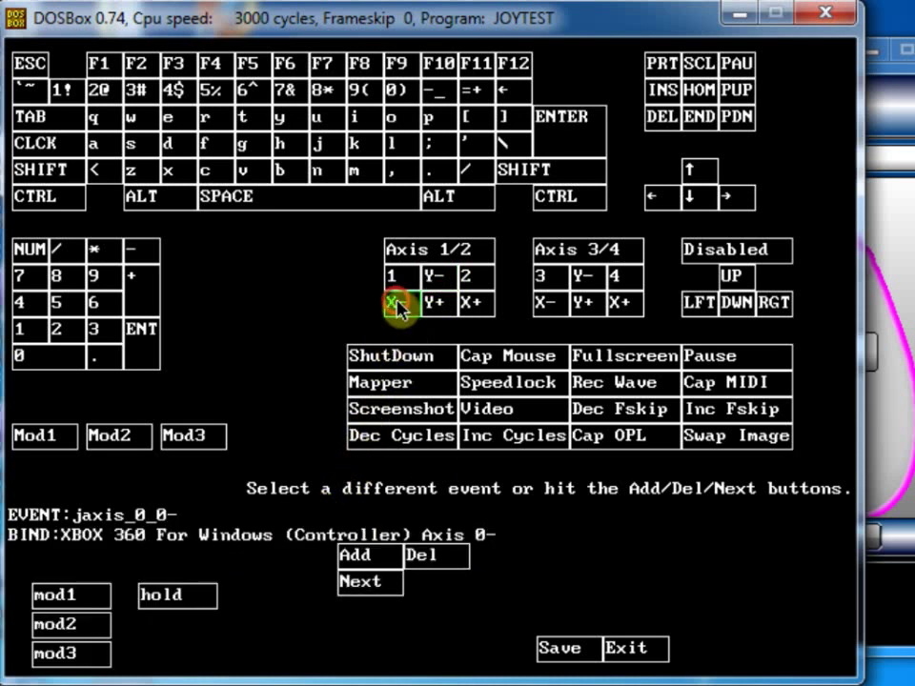
left_click(427, 557)
left_click(441, 307)
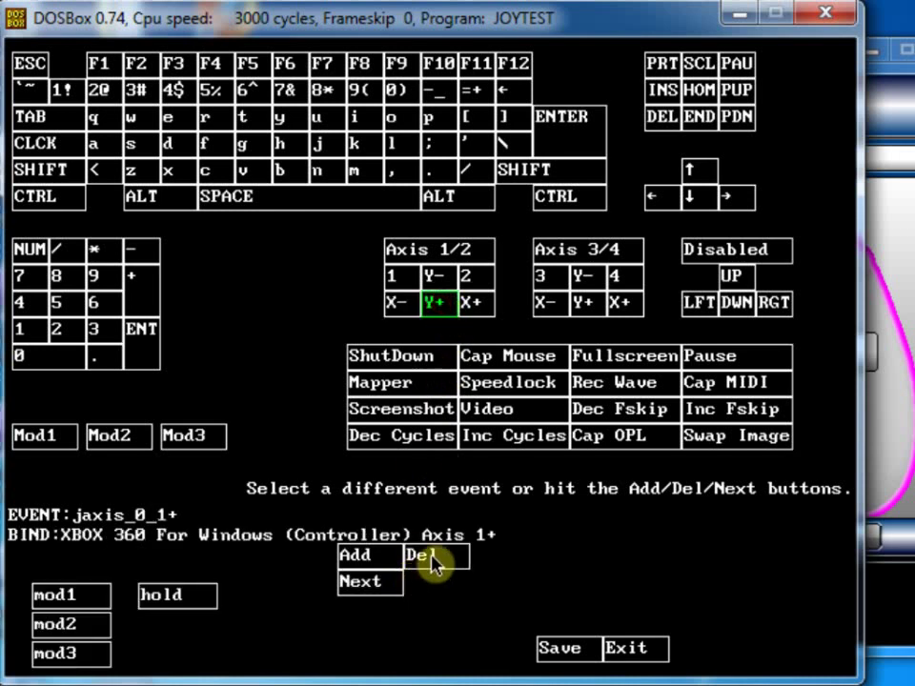
left_click(429, 556)
left_click(477, 305)
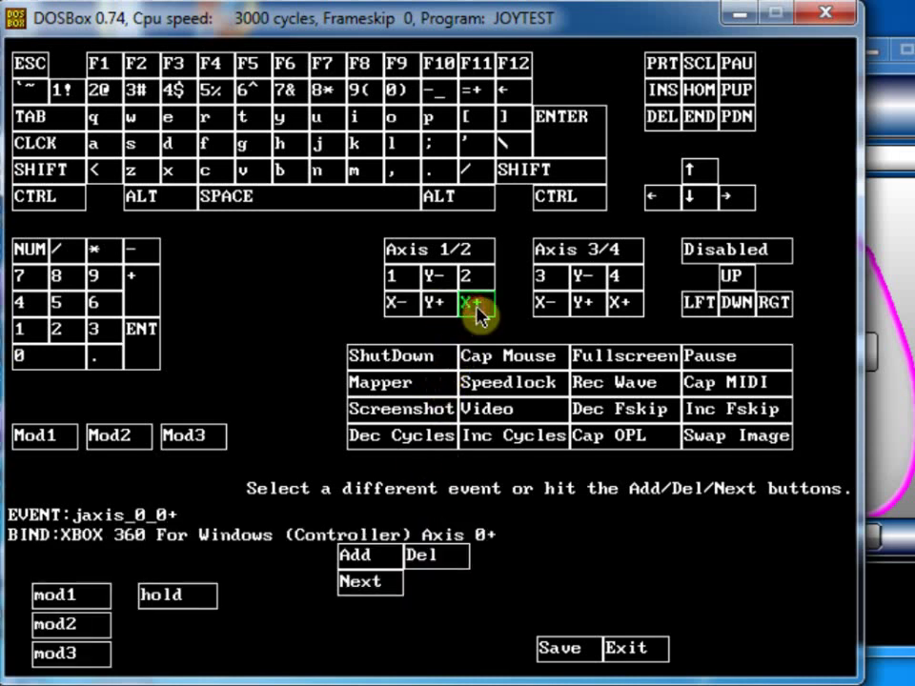
left_click(450, 561)
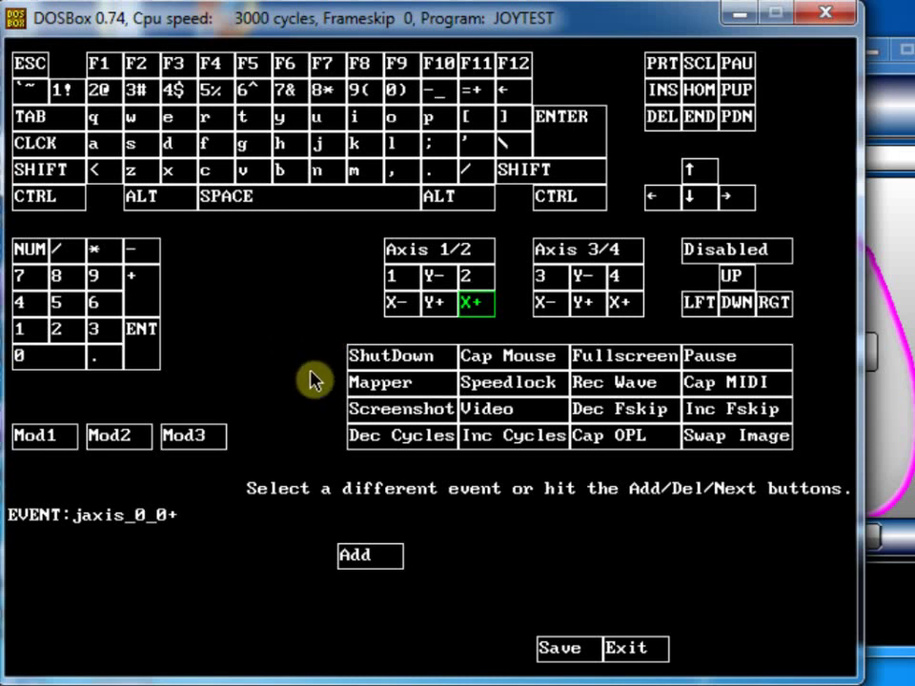
Bind the Axis 1/2 X- event to the Xbox 360 controller's left stick moved left (Axis 0-), using Xpadder as reference
left_click(396, 303)
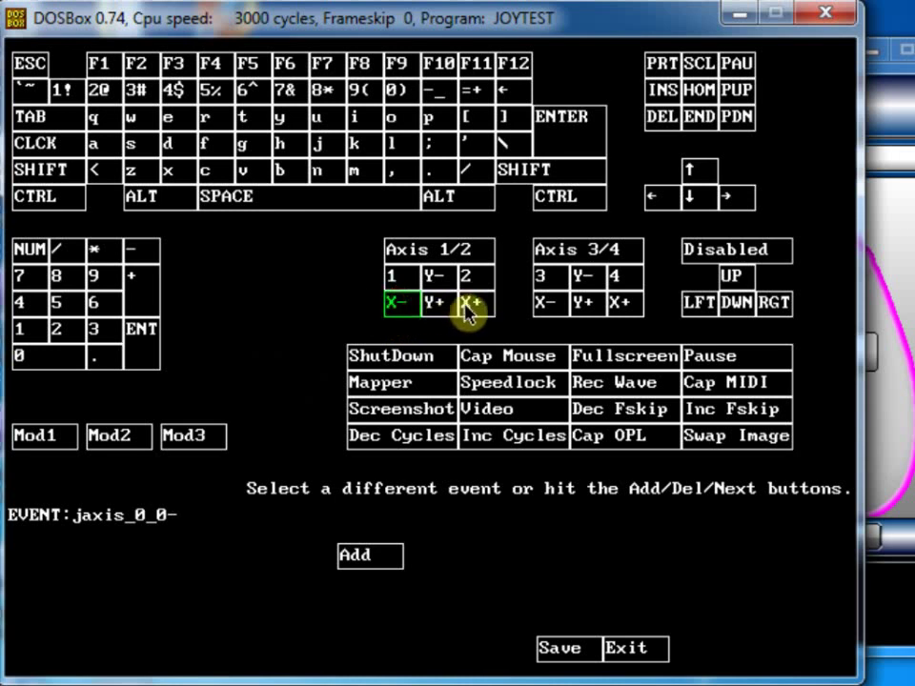
left_click(371, 561)
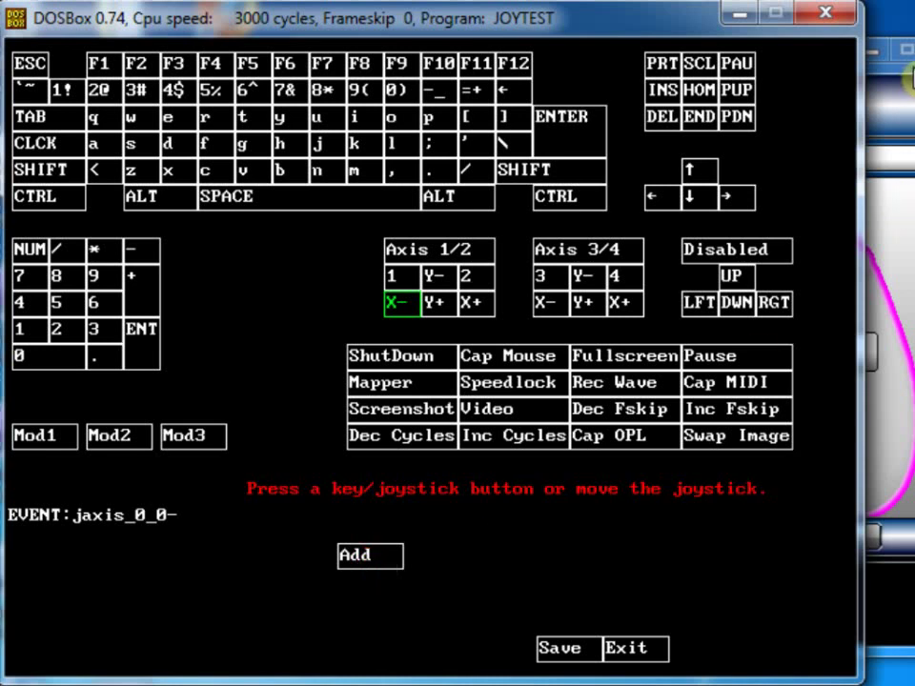
key("alt+Tab")
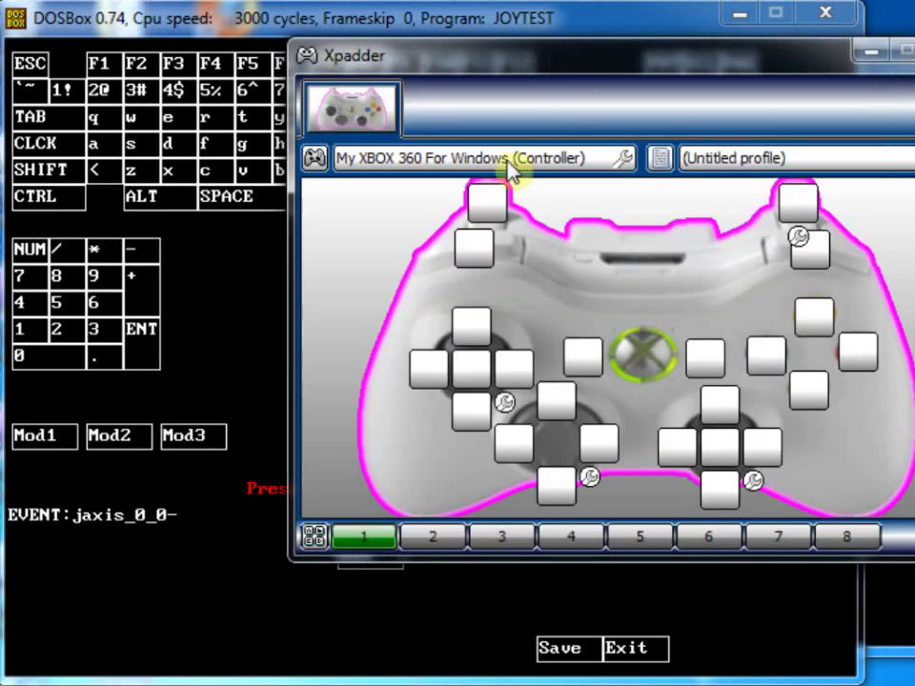
left_click(426, 391)
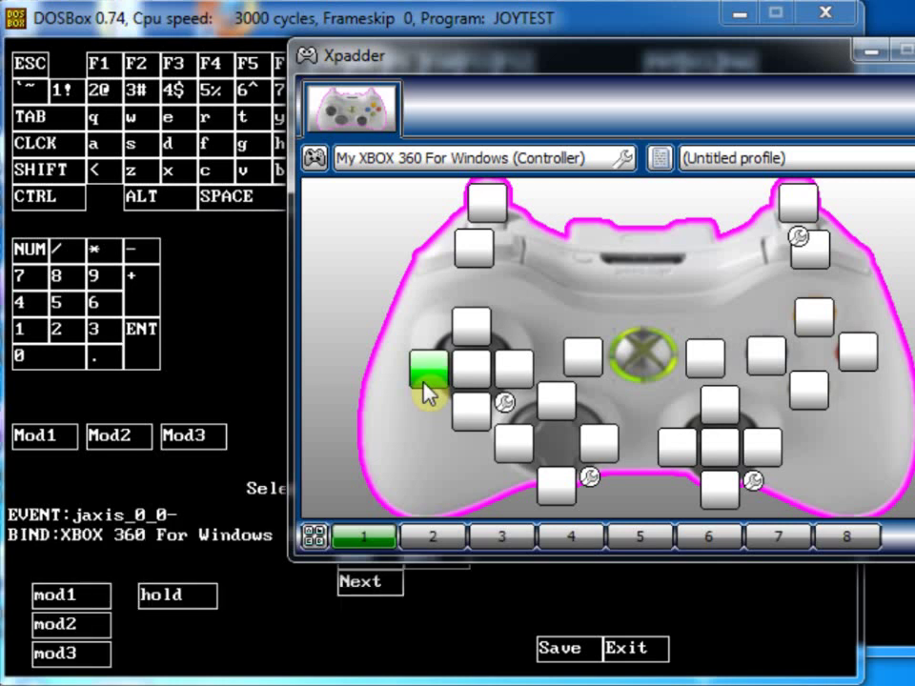
left_click(228, 38)
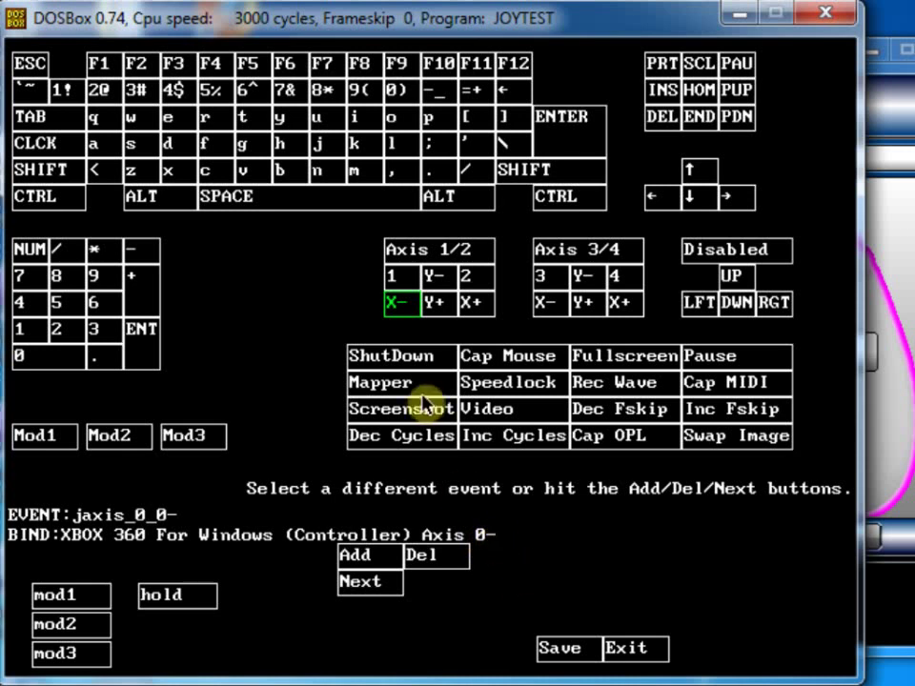
Bind the Axis 1/2 X+ event to the Xbox 360 controller's Axis 0+, and review both X- and X+ bindings
left_click(475, 305)
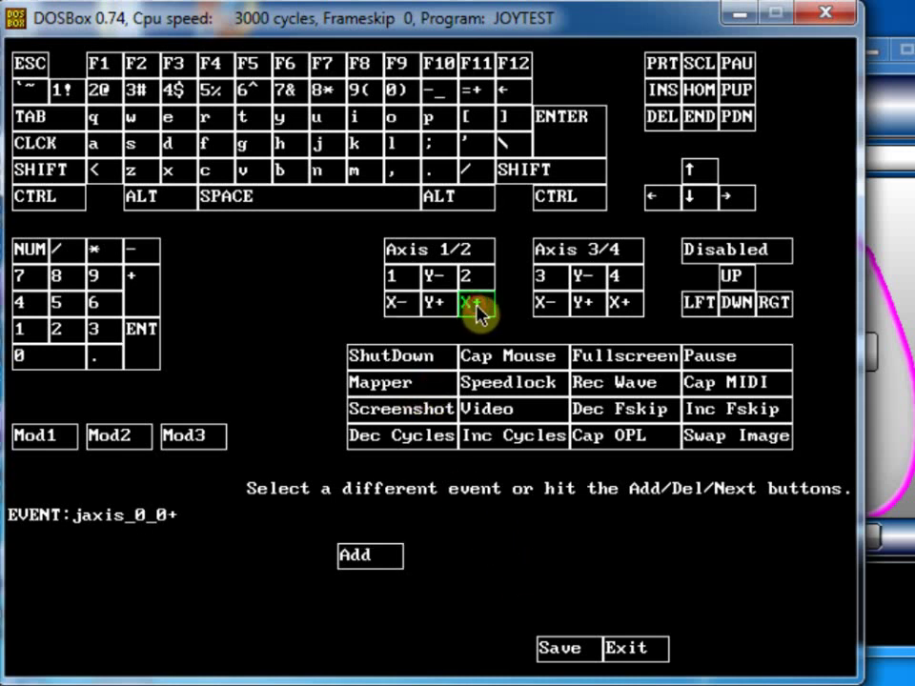
left_click(368, 561)
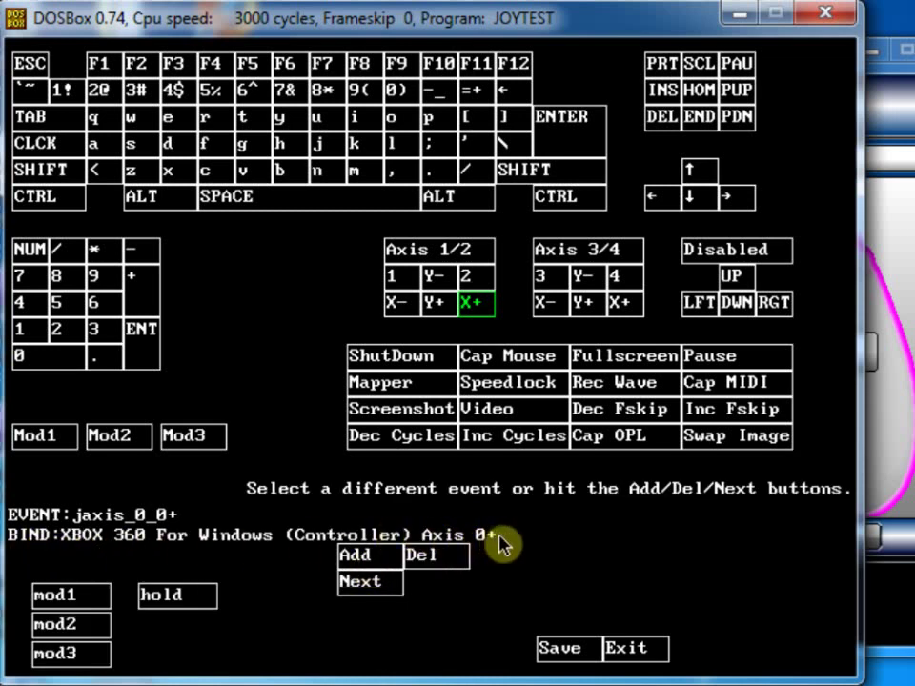
left_click(401, 305)
left_click(471, 305)
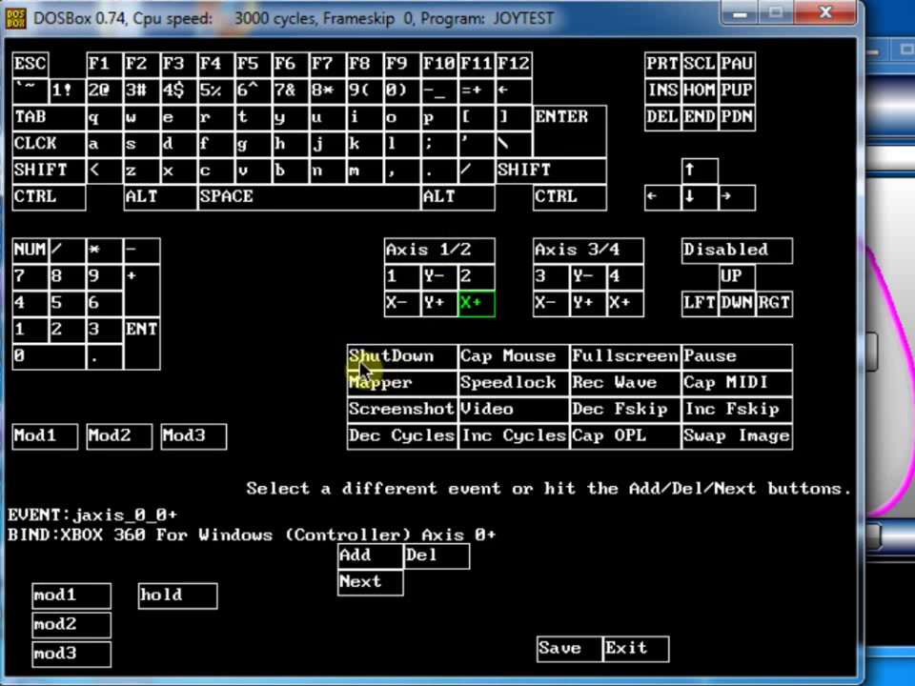
Try binding the Axis 1/2 Y- event to the controller's Axis 2+, using the Xpadder layout as reference
left_click(437, 280)
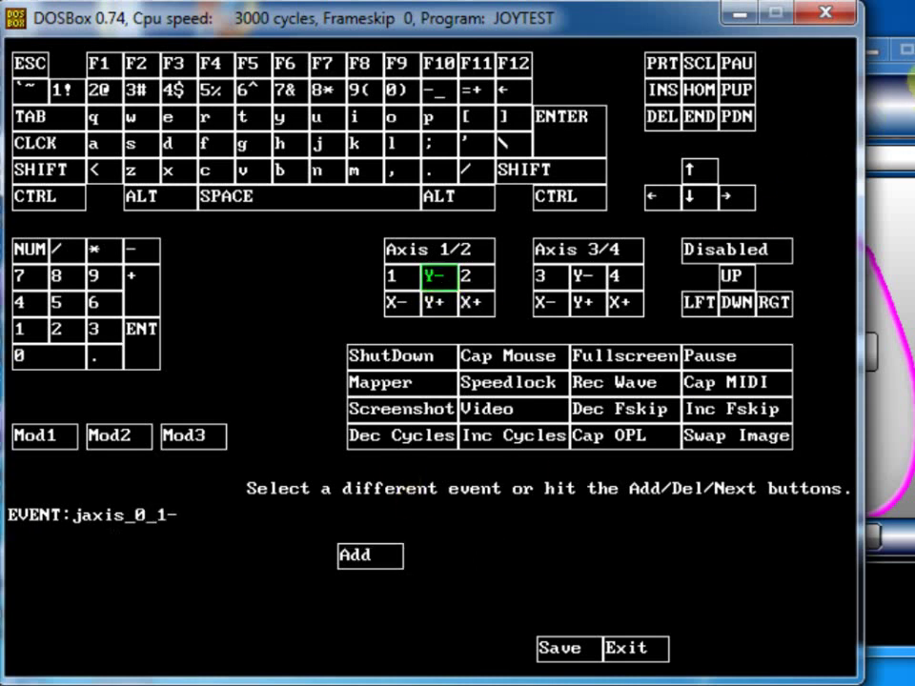
key("alt+Tab")
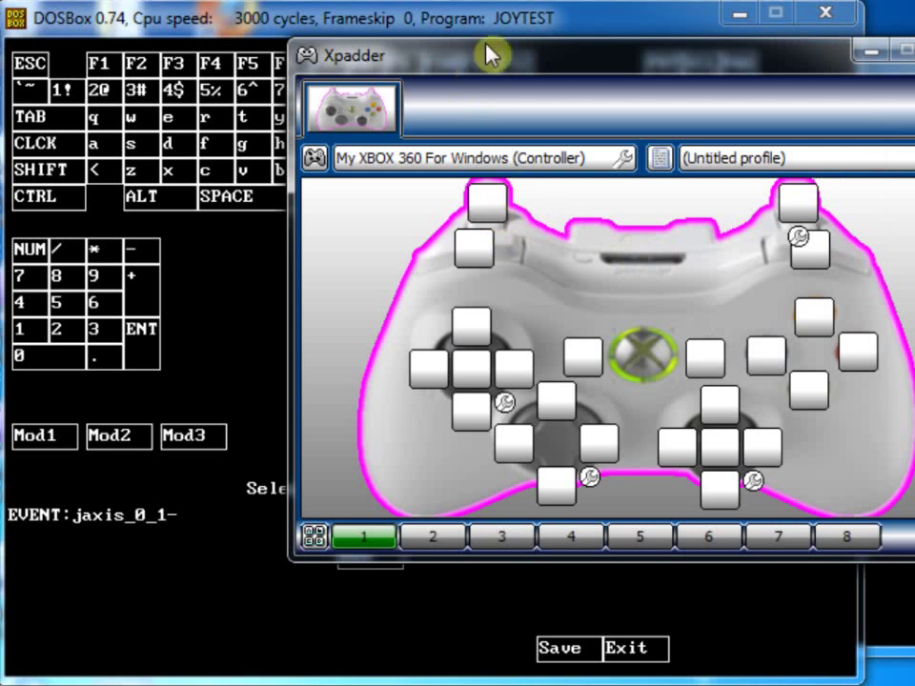
left_click(603, 29)
left_click(362, 562)
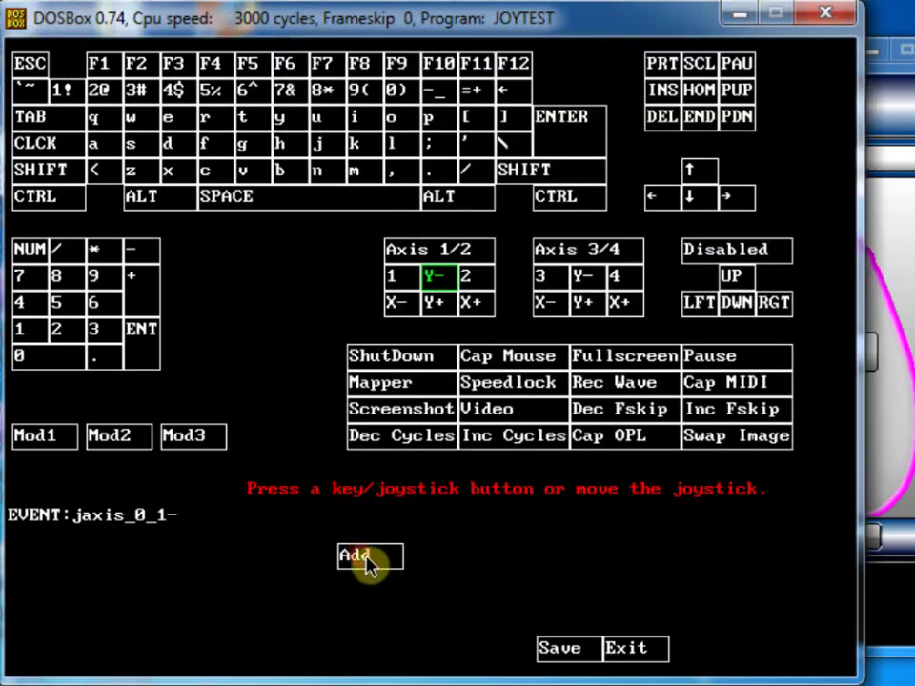
left_click(897, 76)
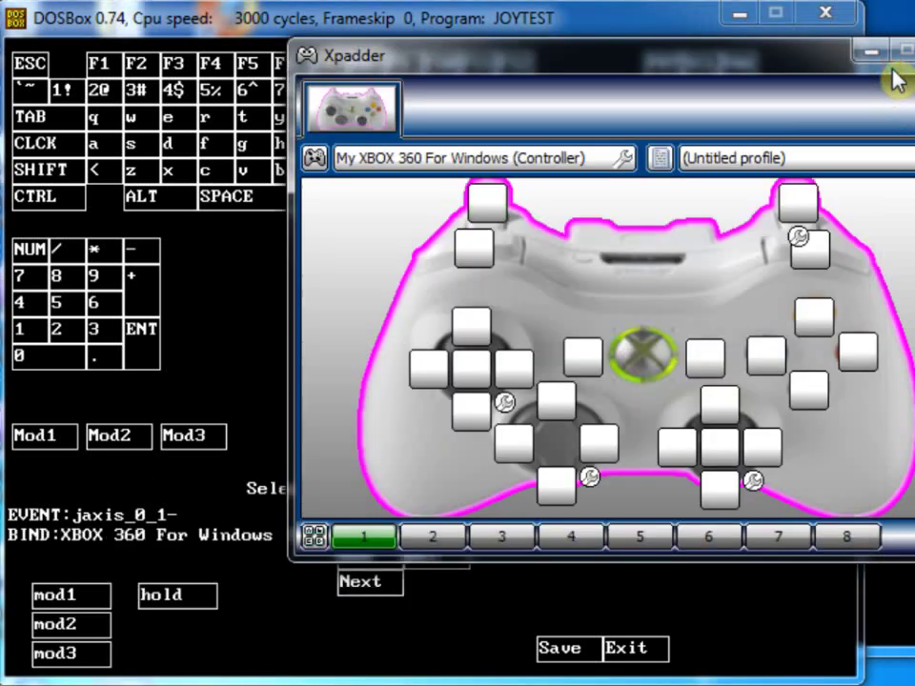
left_click(570, 39)
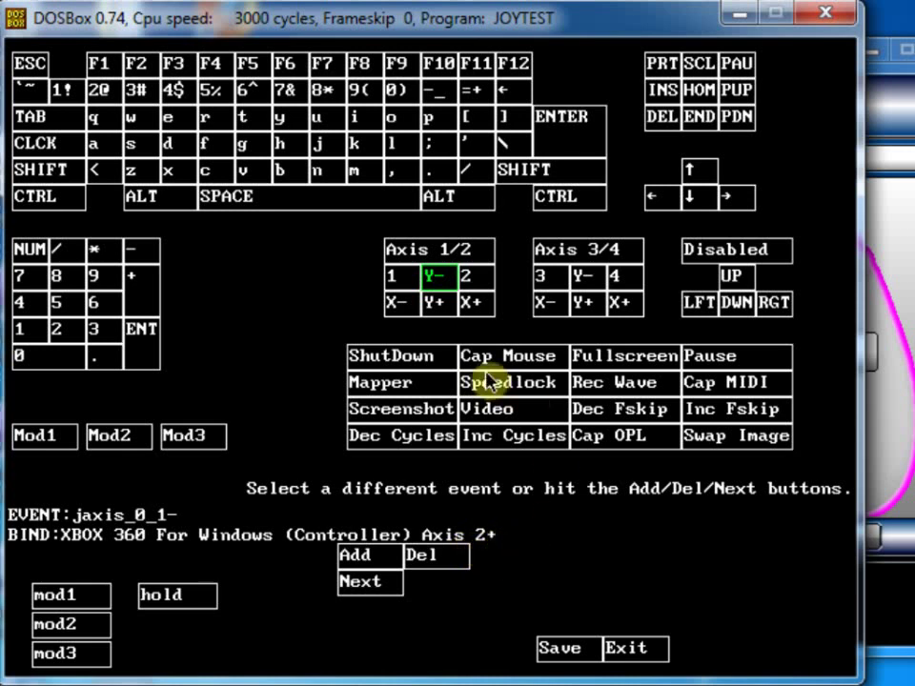
Delete the Axis 2+ binding from the Axis 1/2 Y- event and bind that event to the controller's Axis 2- instead
left_click(444, 304)
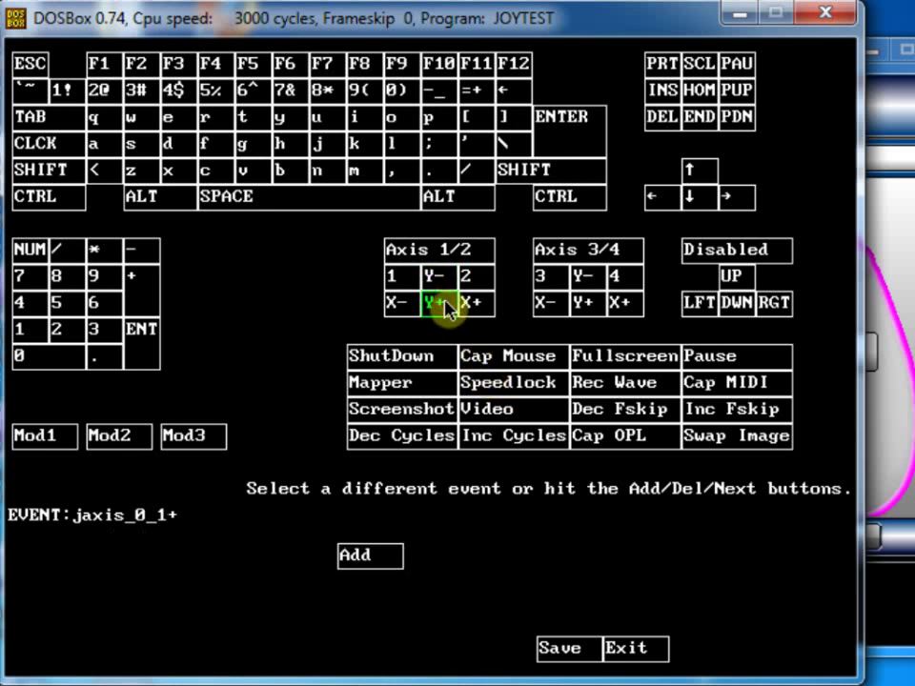
left_click(432, 276)
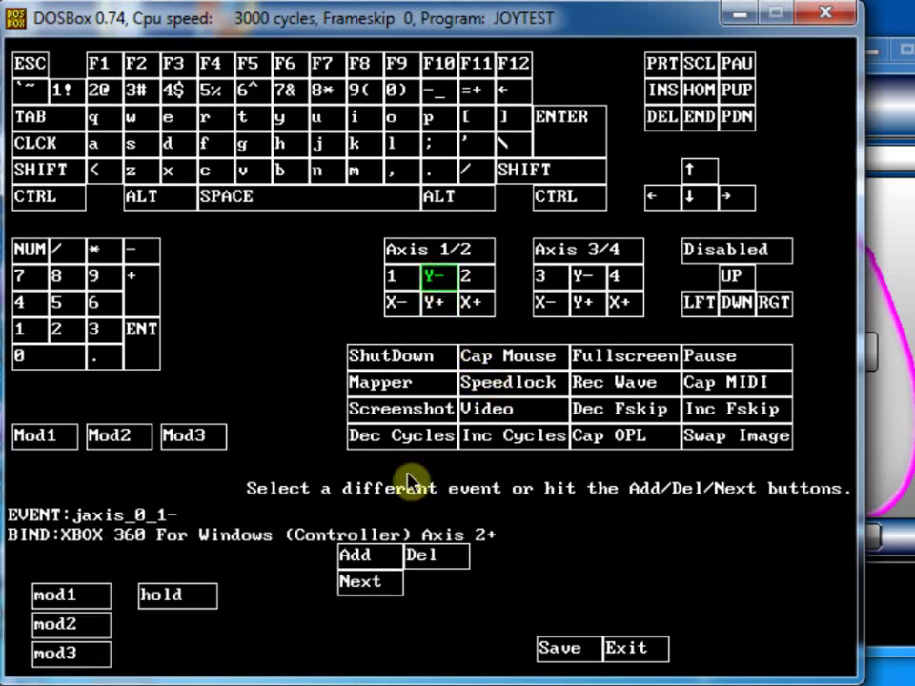
left_click(432, 560)
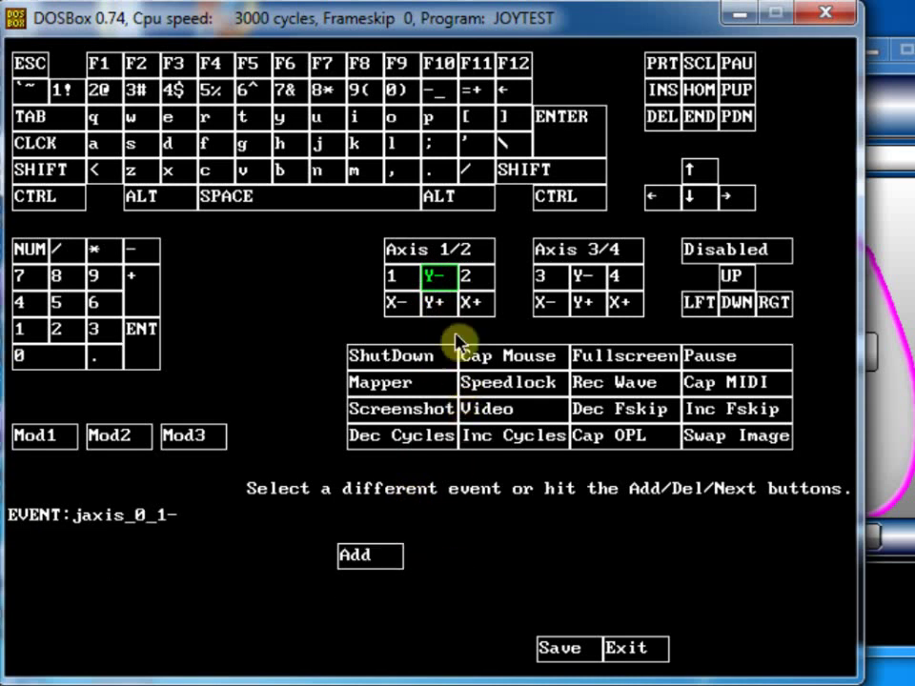
left_click(370, 559)
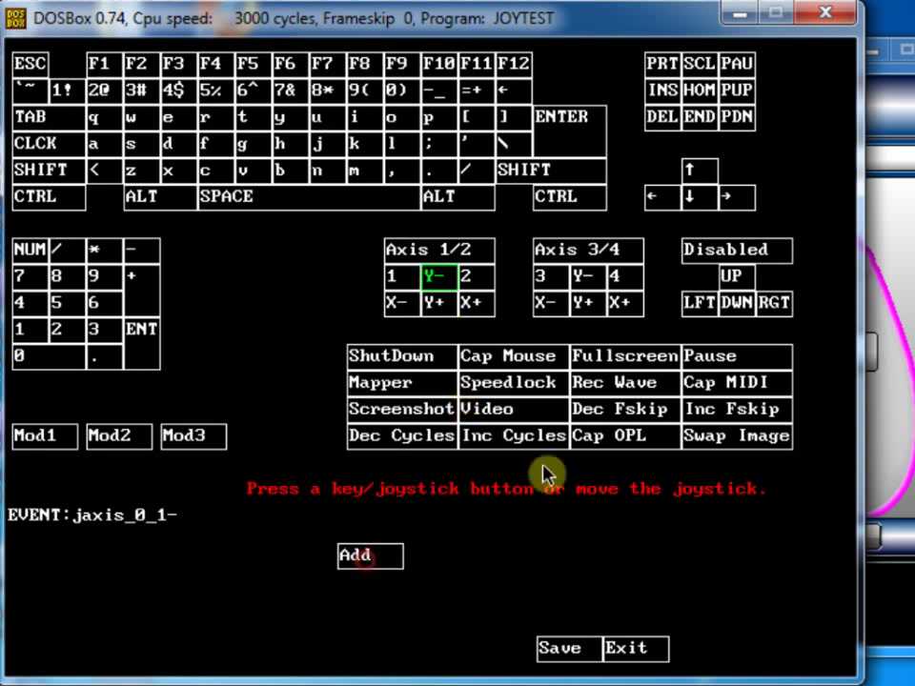
left_click(904, 85)
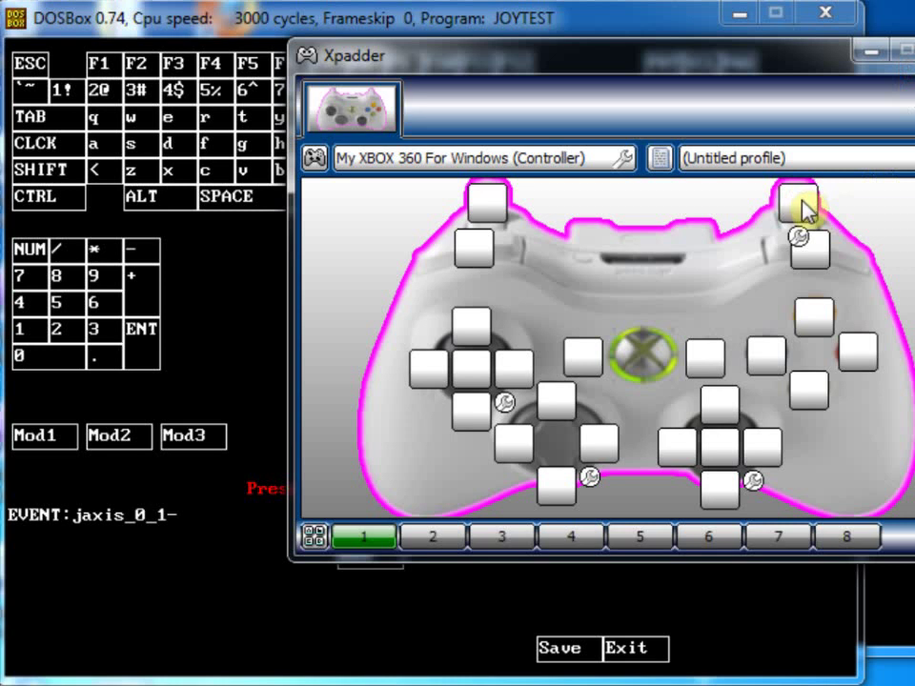
left_click(646, 31)
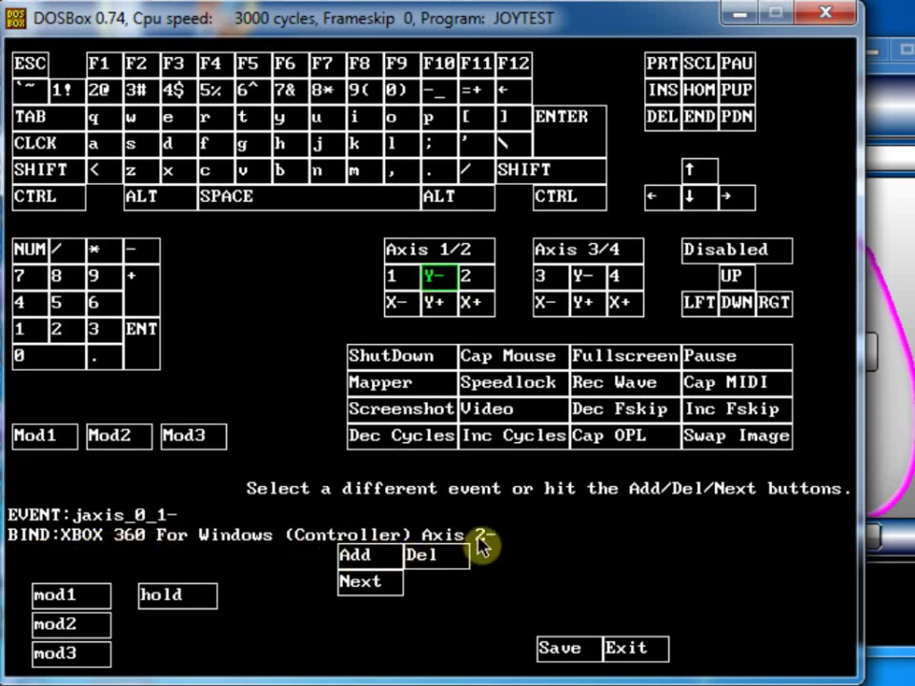
Bind the Axis 1/2 Y+ event to the controller's Axis 2+, save the mapper file and exit the keymapper
left_click(437, 305)
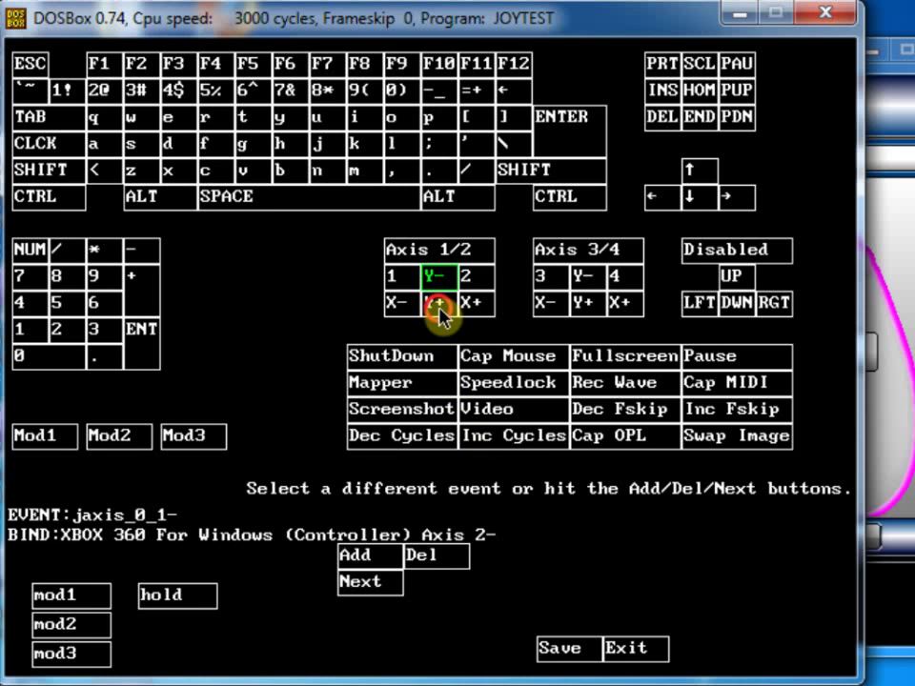
left_click(372, 562)
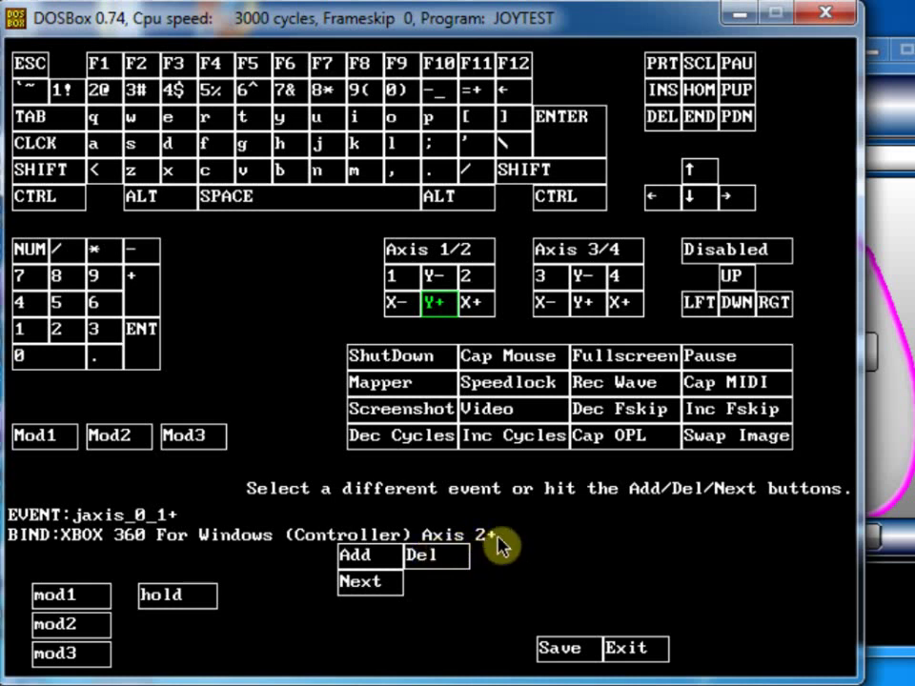
left_click(564, 652)
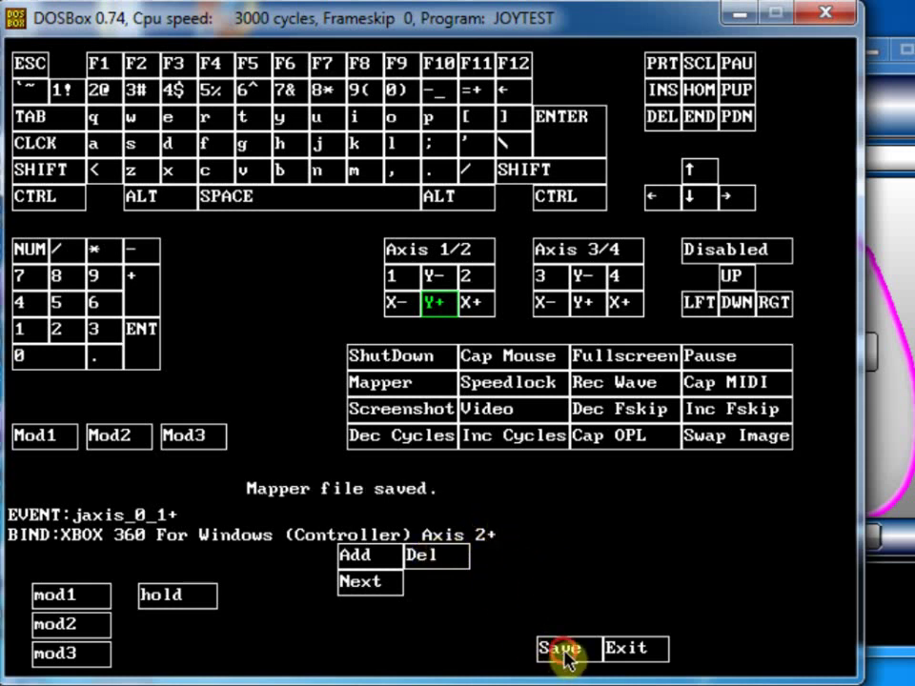
left_click(651, 656)
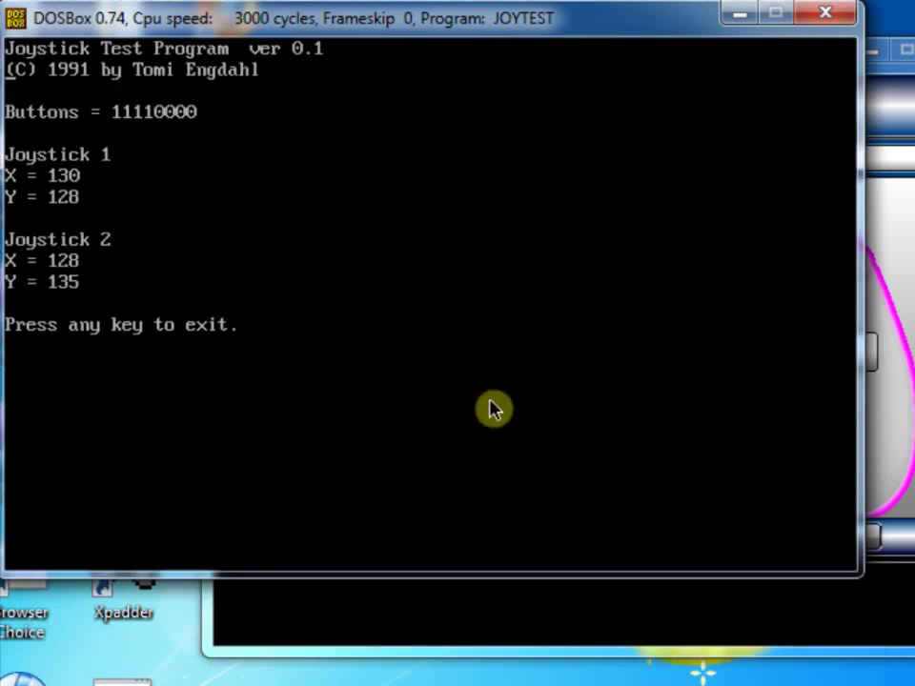
Test the left stick in all four directions, comparing the Joystick 1 X and Y readings in joytest with the Xpadder layout
key("Left")
key("Right")
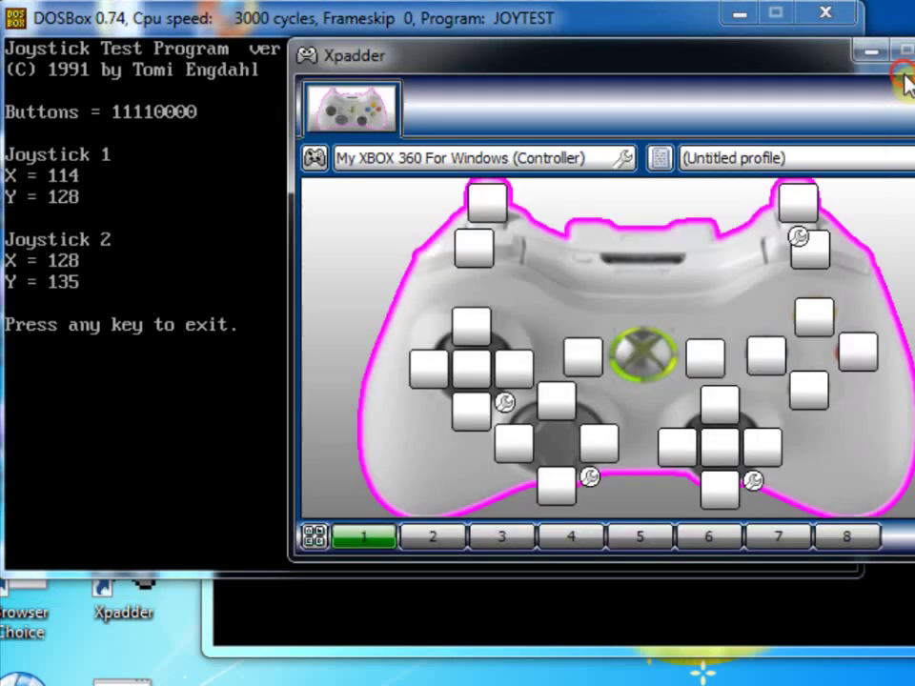
left_click(901, 87)
key("Left")
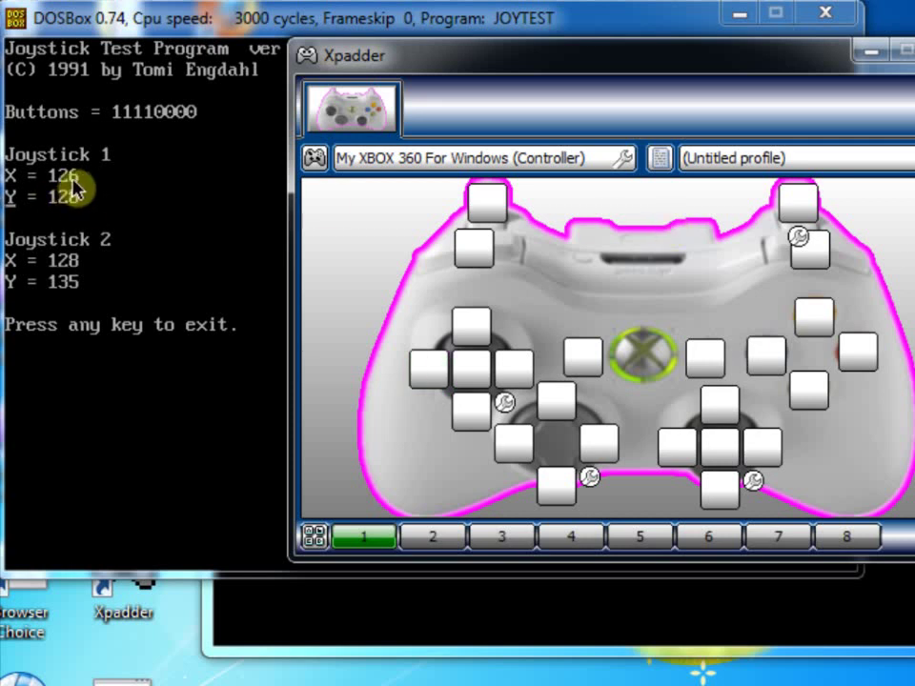
key("Left")
key("Right")
key("Right")
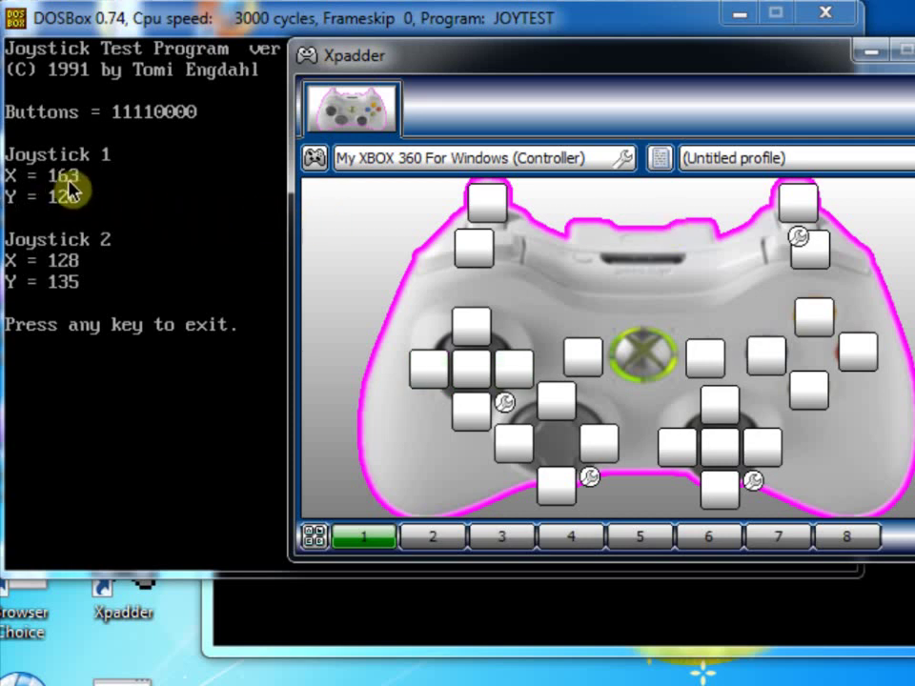
key("Down")
key("Up")
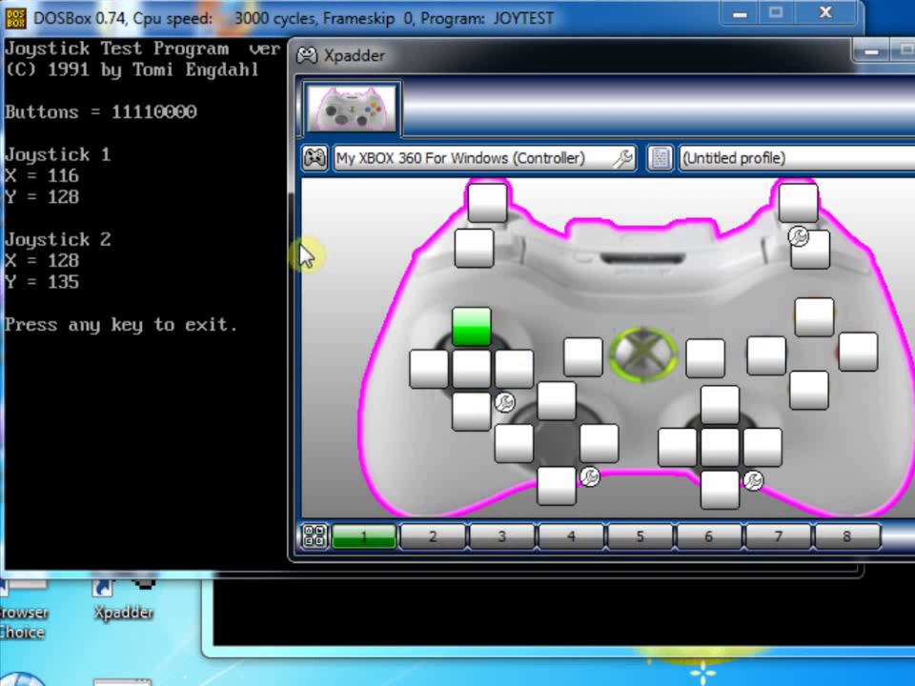